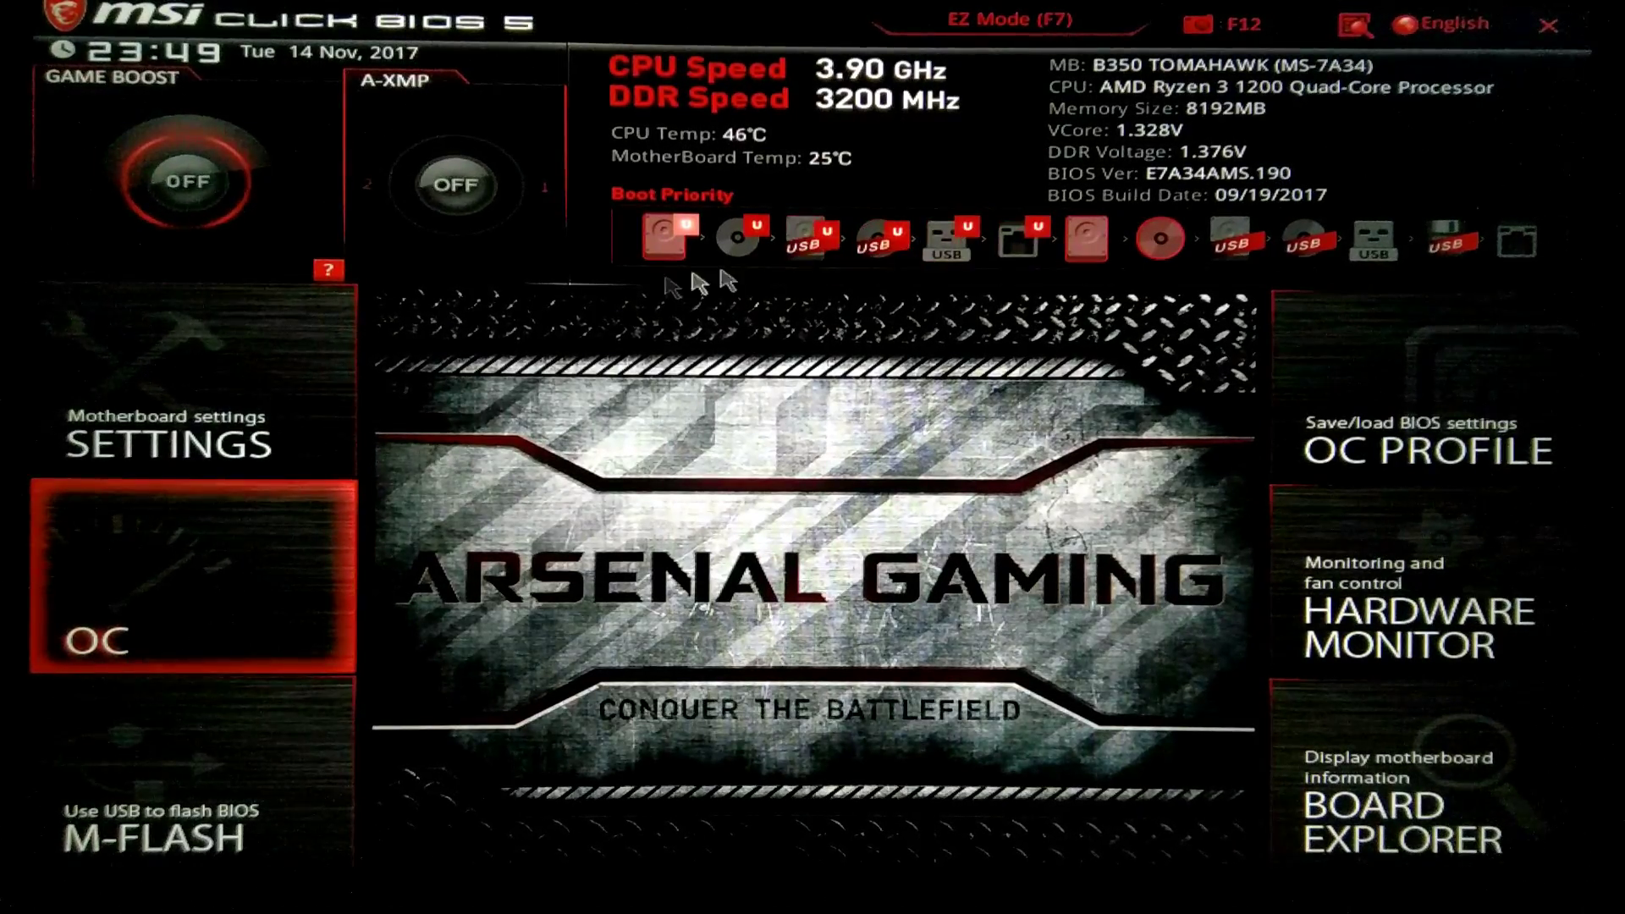
In the OC menu, keep OC Explore Mode on Expert and check CPU Ratio 39.00.
click(202, 587)
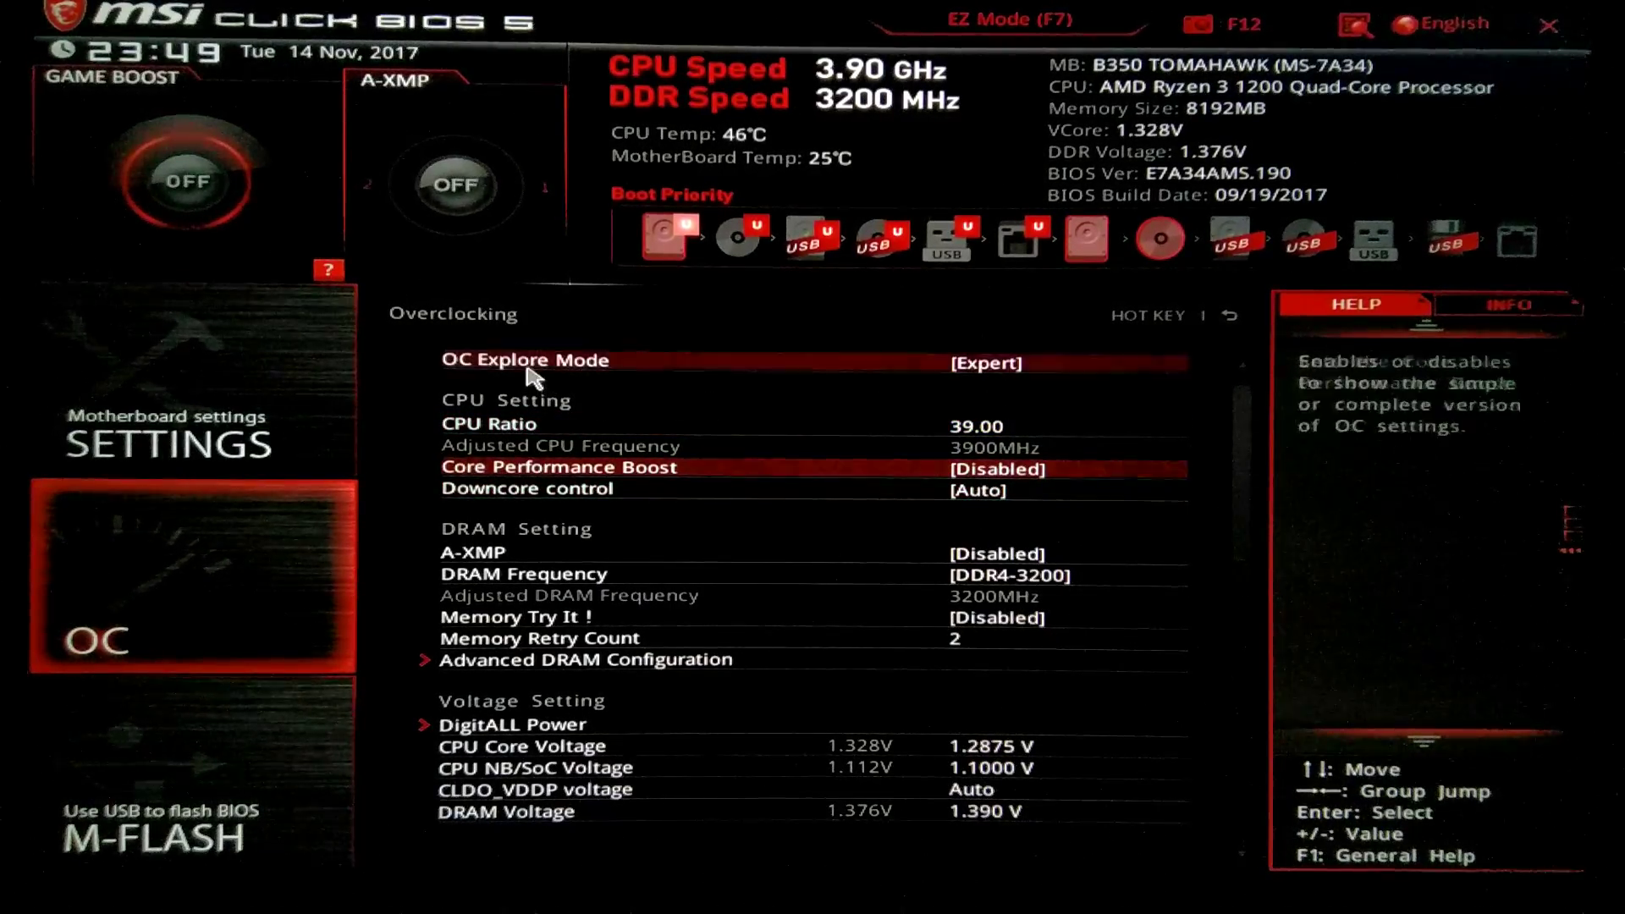
click(987, 375)
click(694, 499)
click(923, 428)
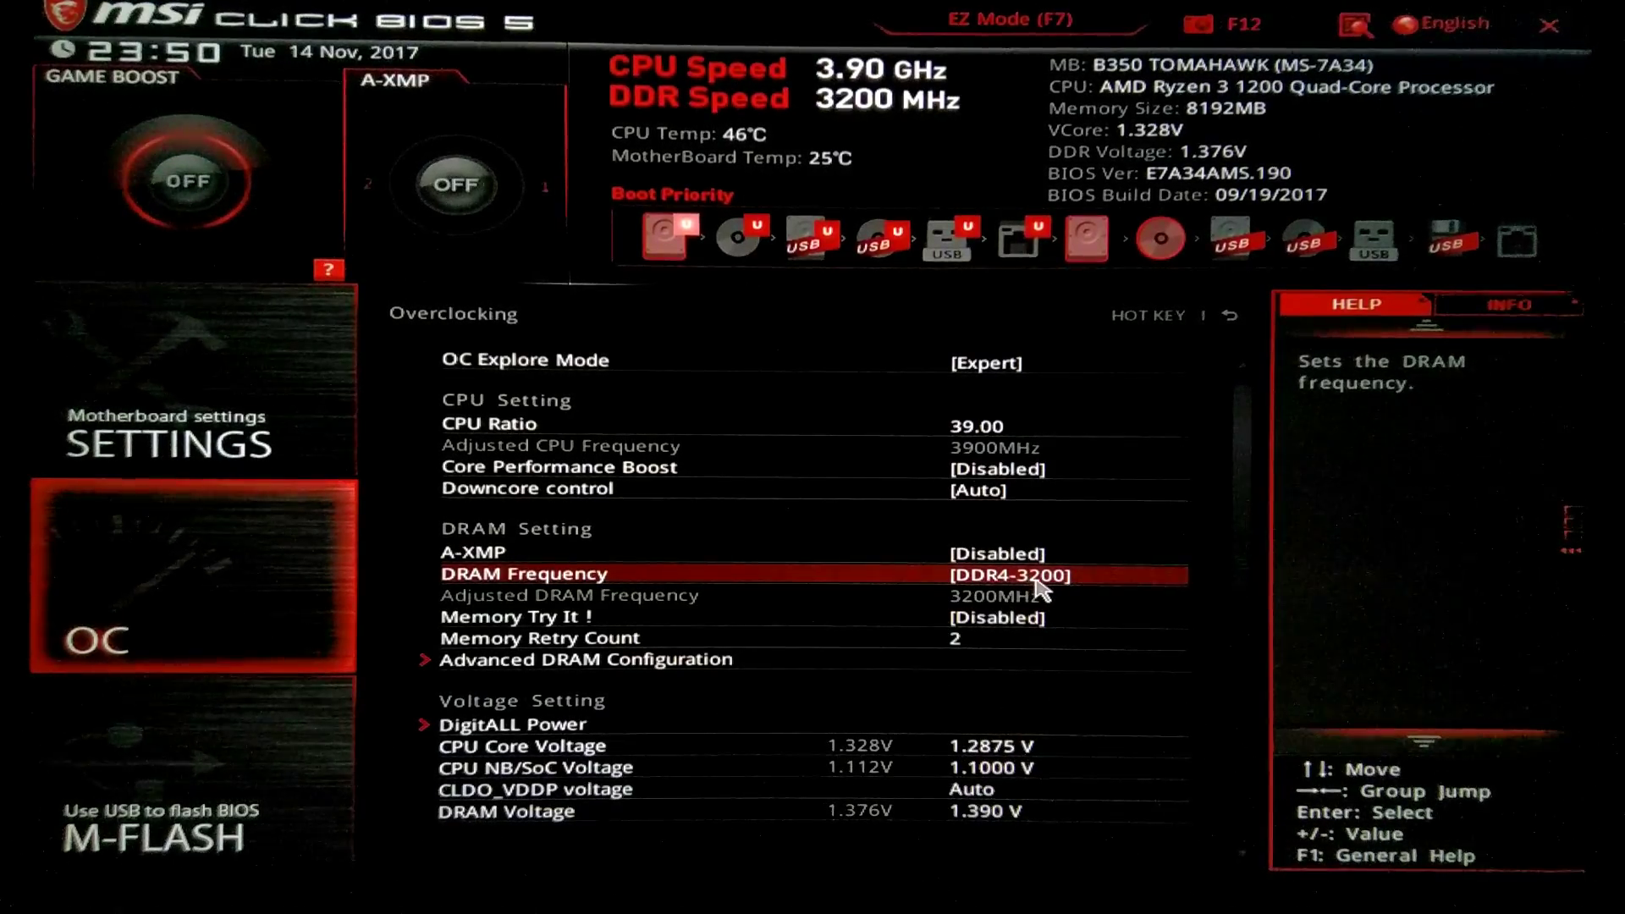
Check the memory retry count, then scroll Advanced DRAM Configuration down to ProcODT 48 ohm.
click(656, 639)
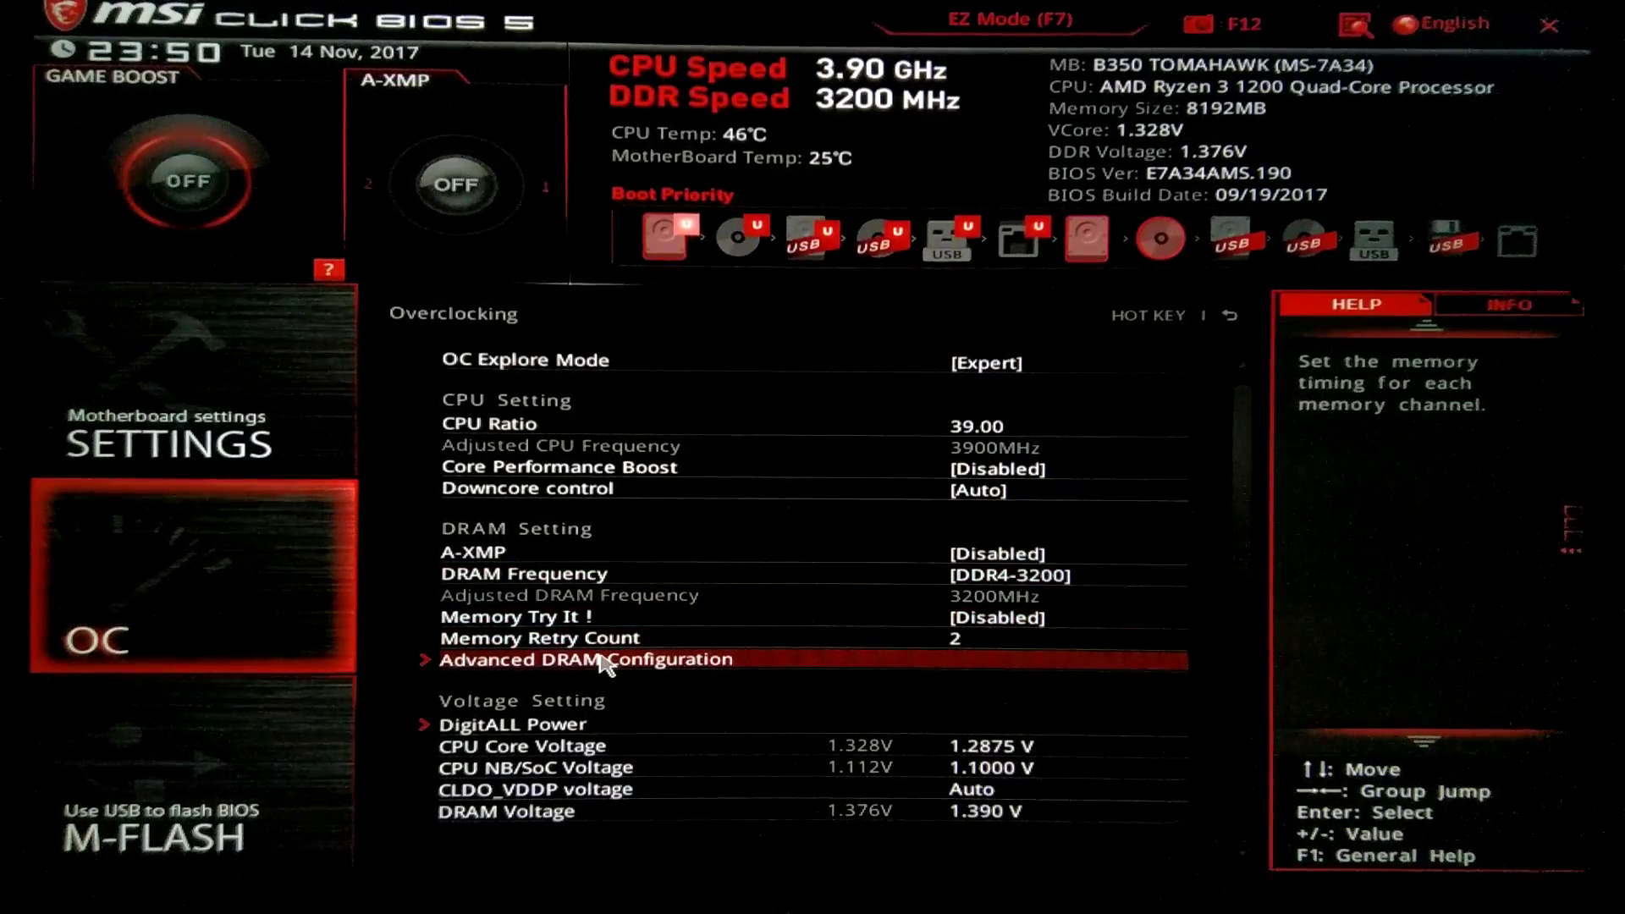
click(699, 667)
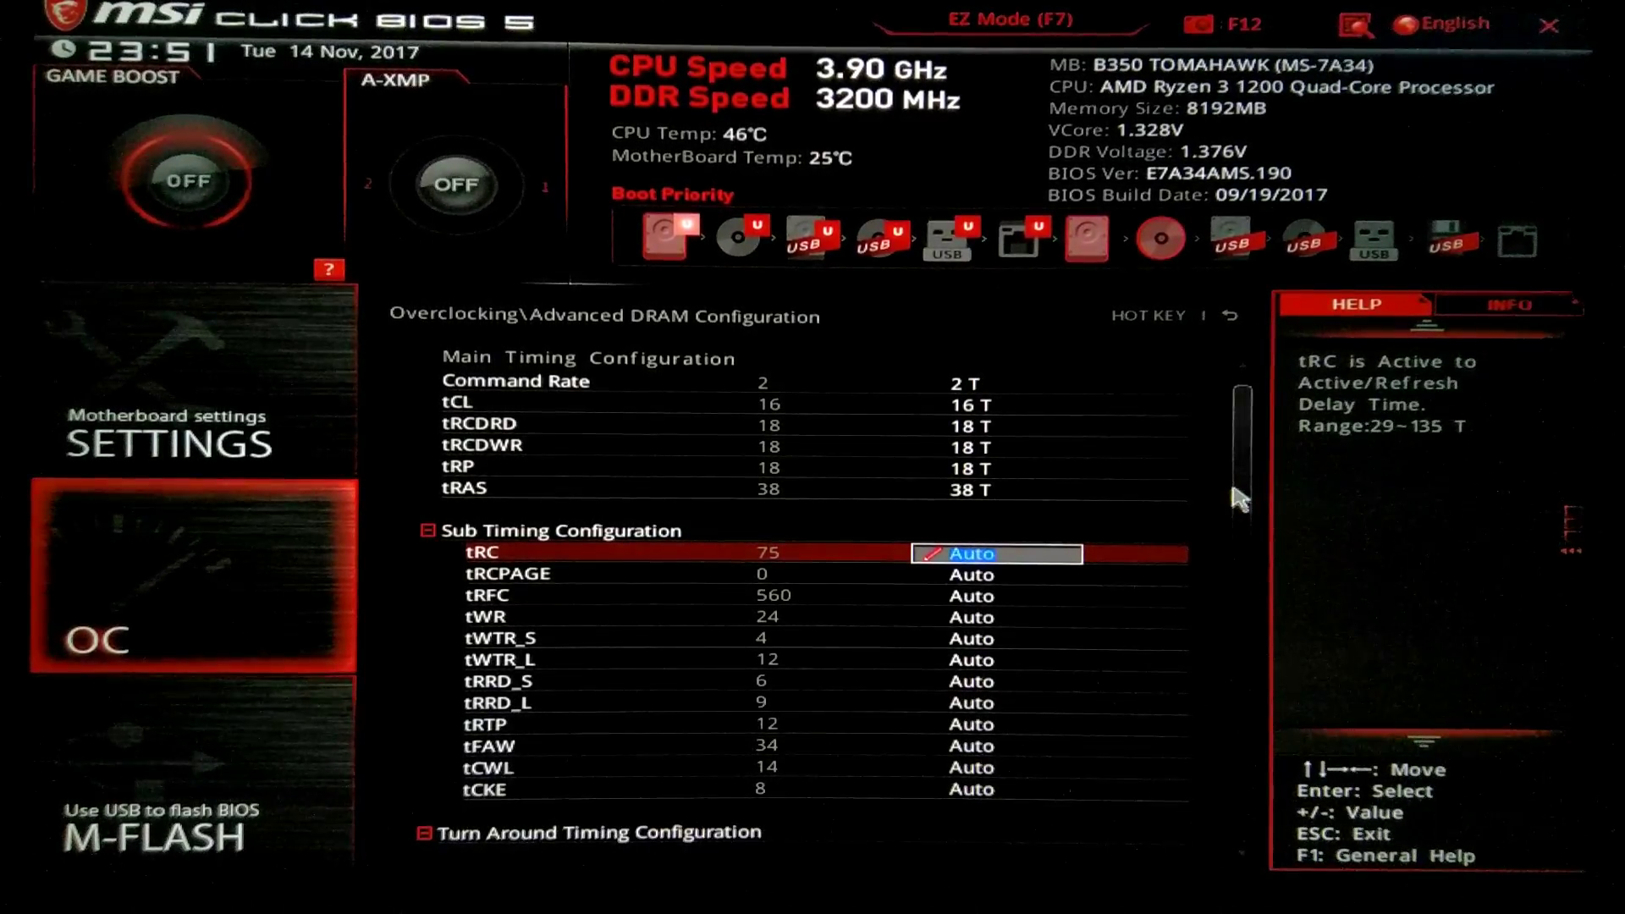
scroll(1113, 550, down, 5)
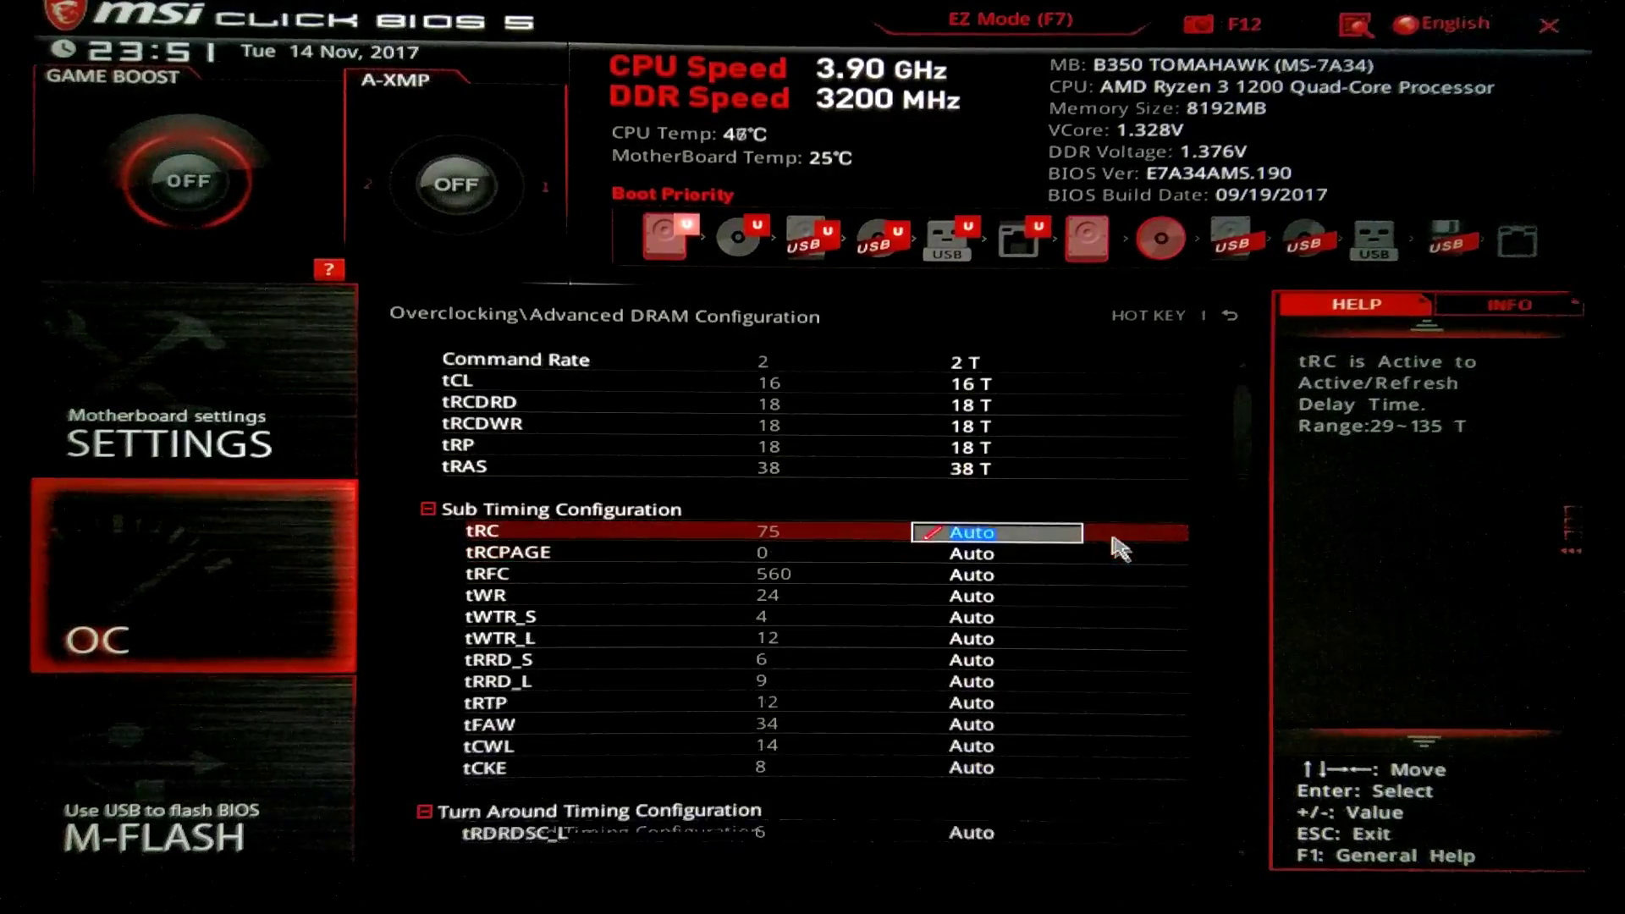
scroll(1108, 541, down, 8)
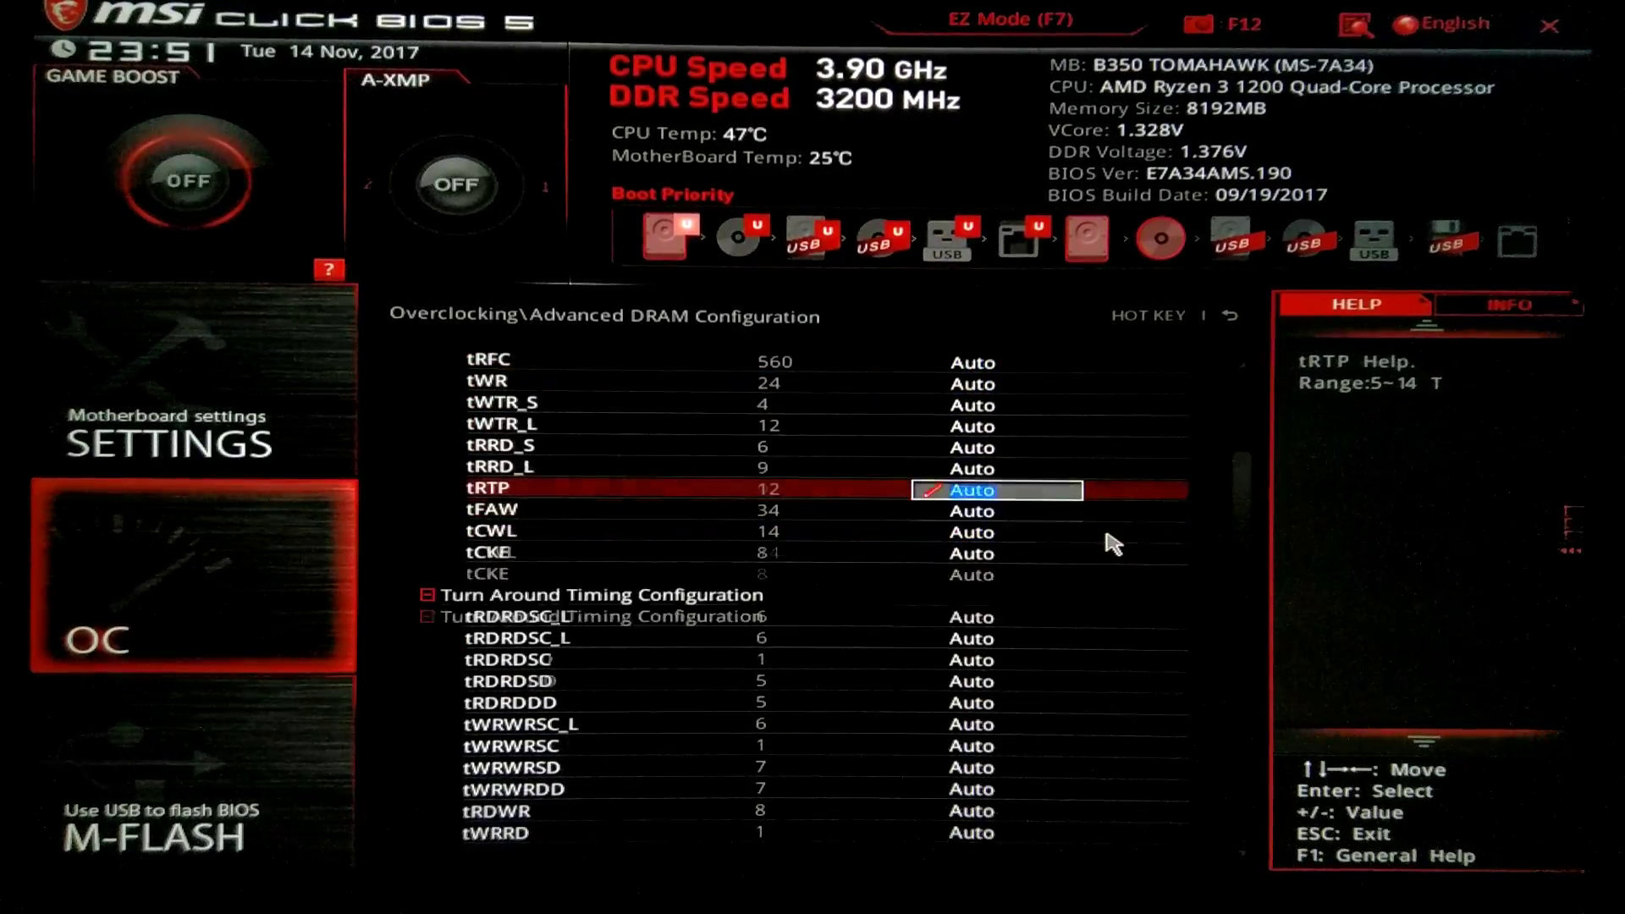
scroll(1105, 531, down, 10)
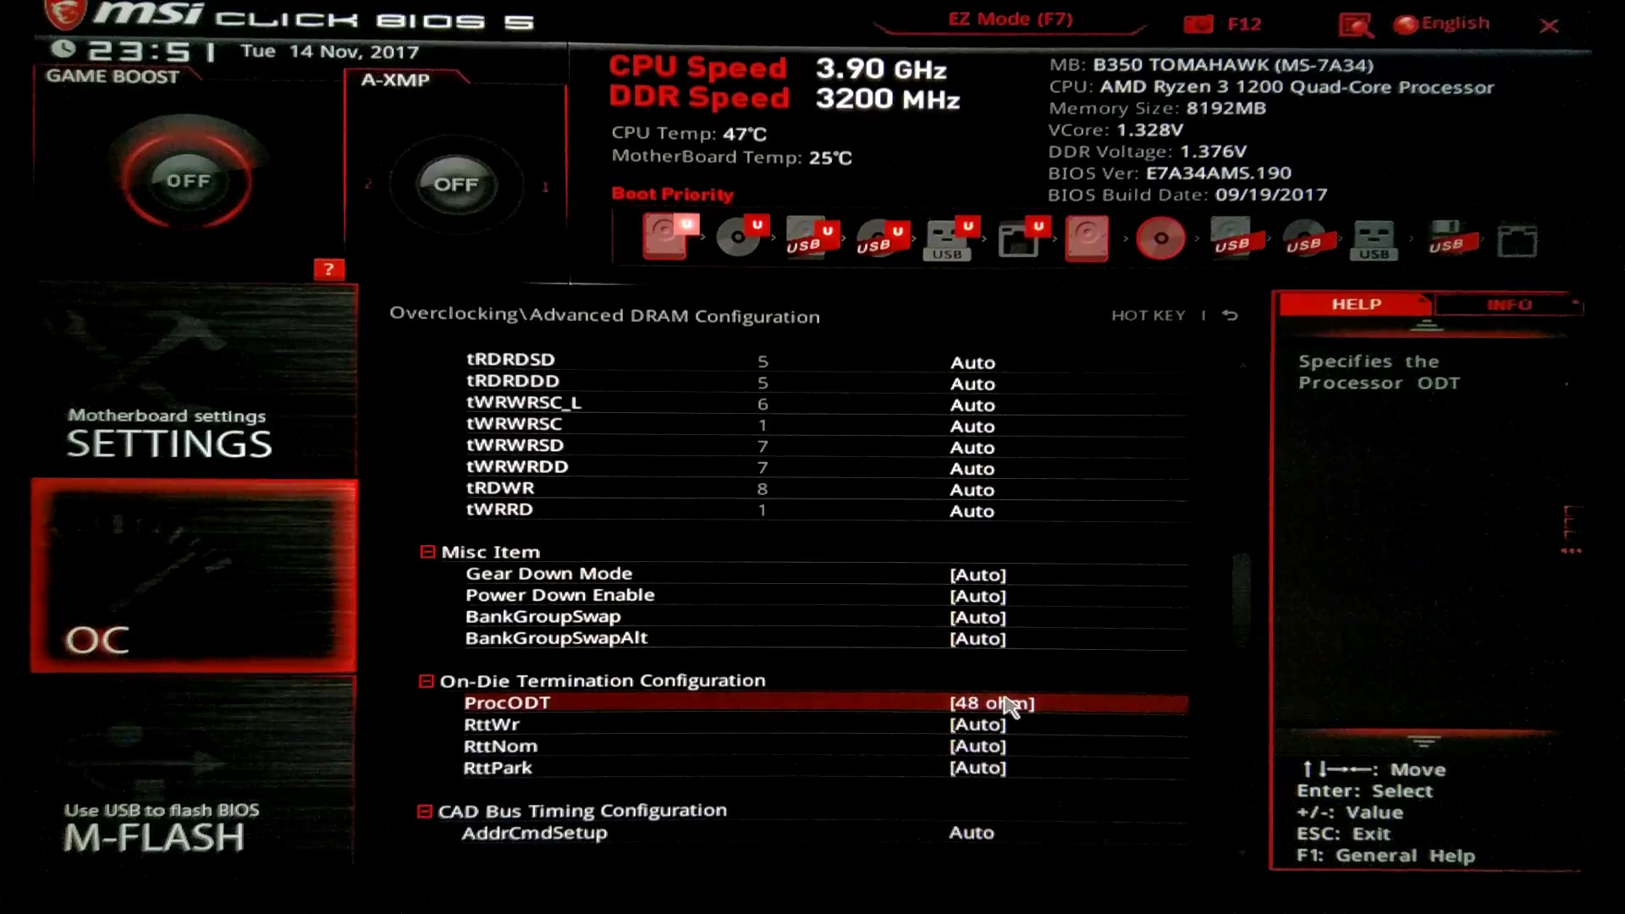
click(1010, 704)
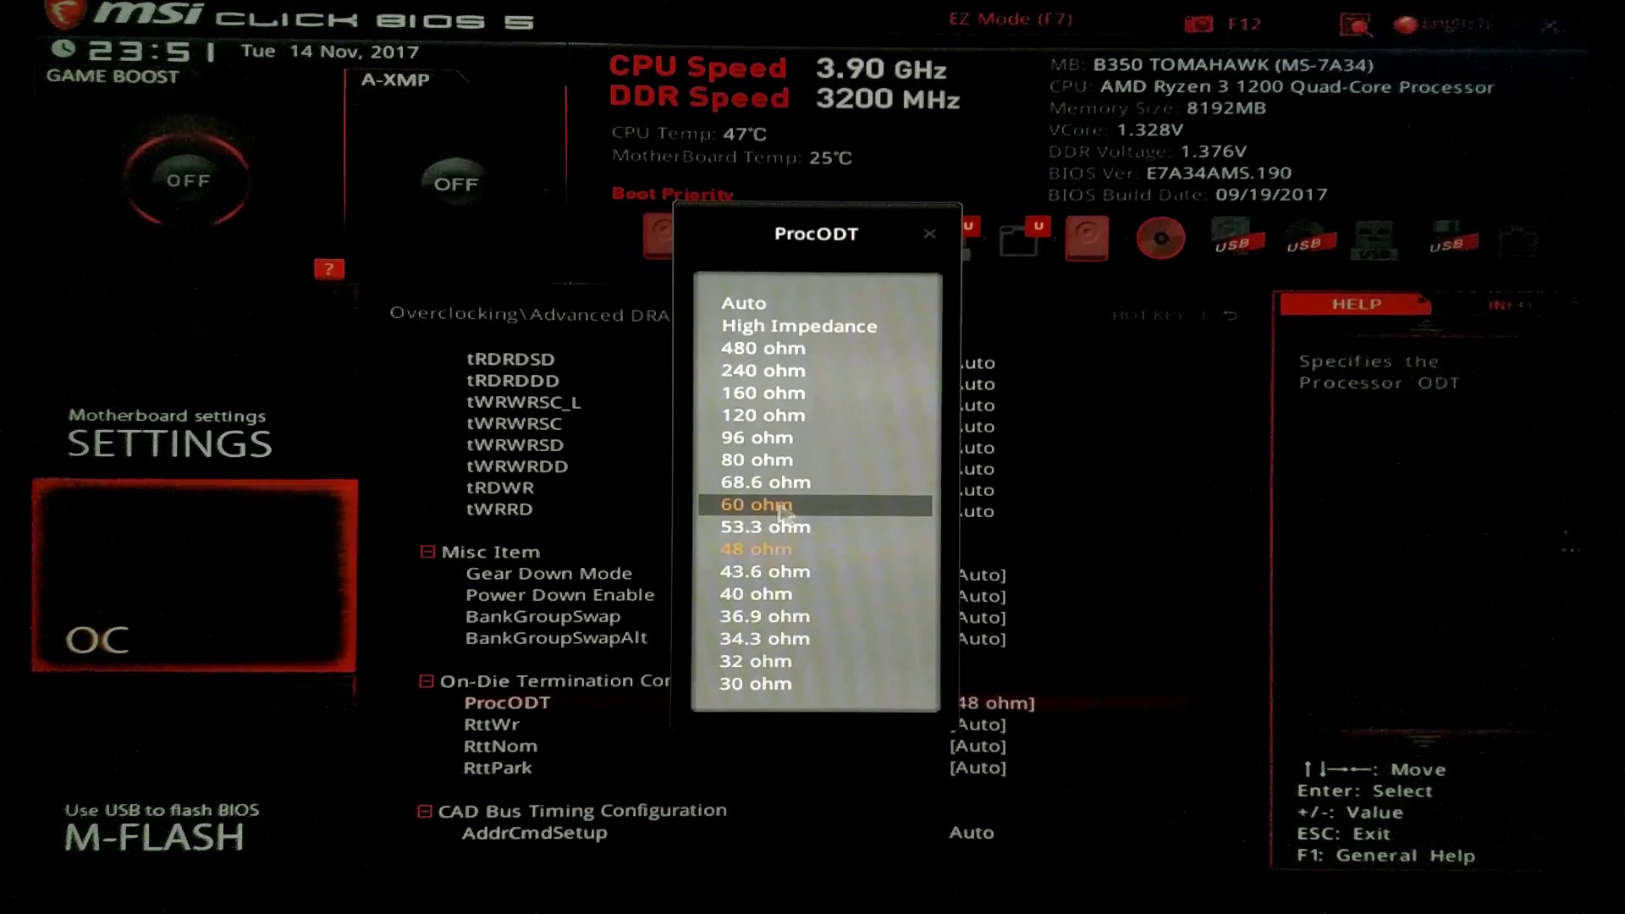
click(767, 552)
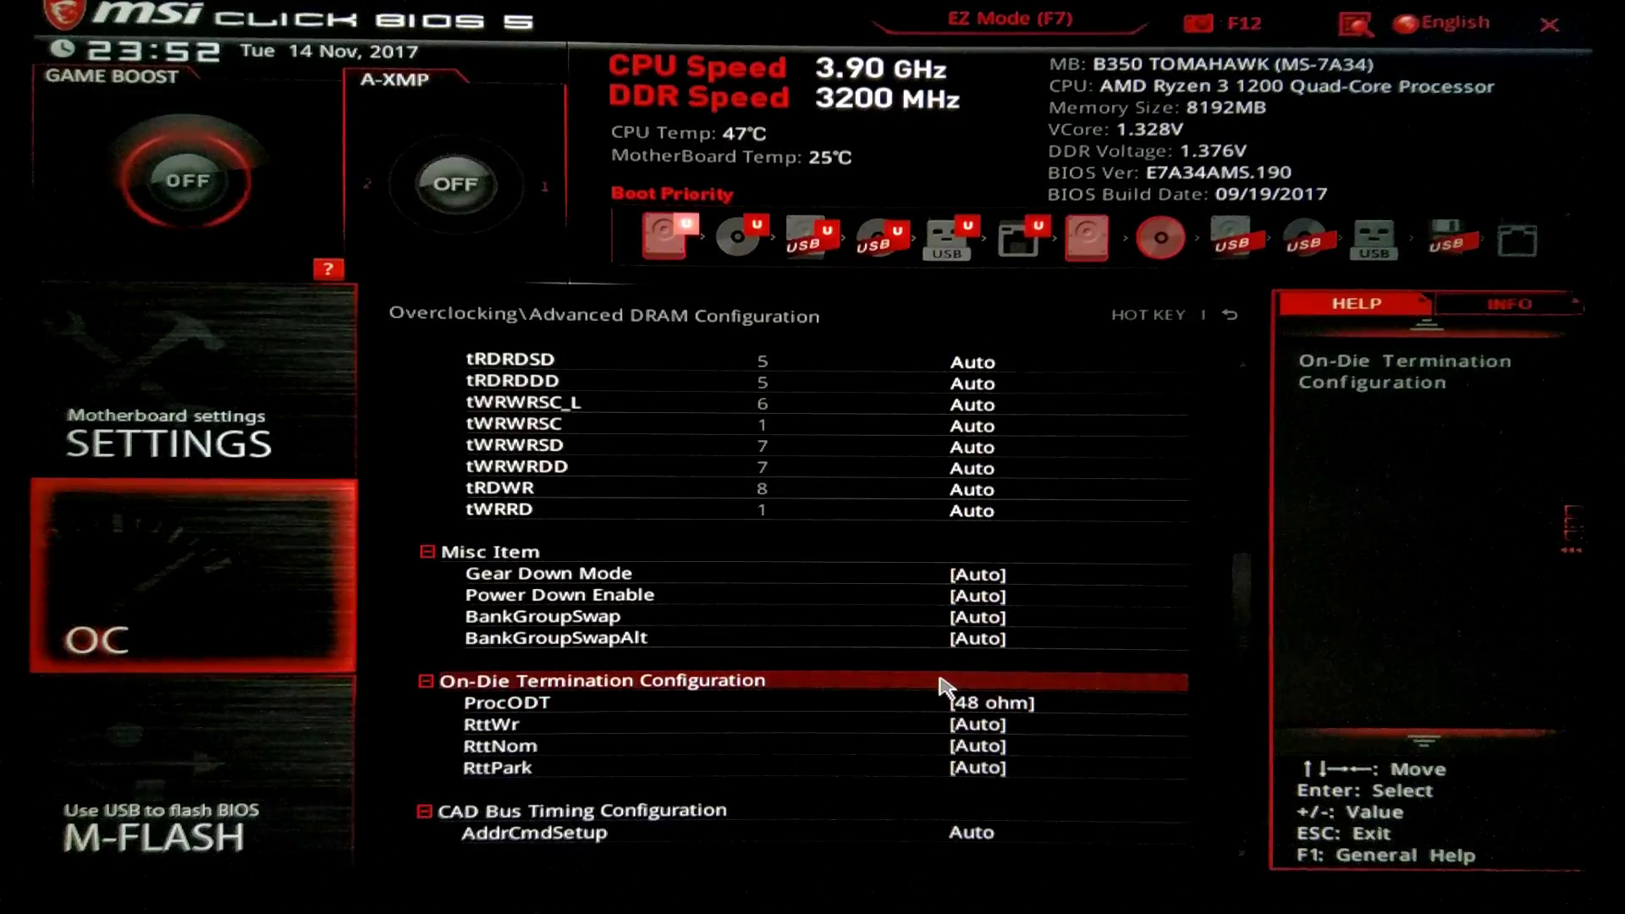
Return to the Overclocking page, keeping CPU Core Voltage 1.2875 V and NB/SoC Voltage 1.1000 V.
key(Escape)
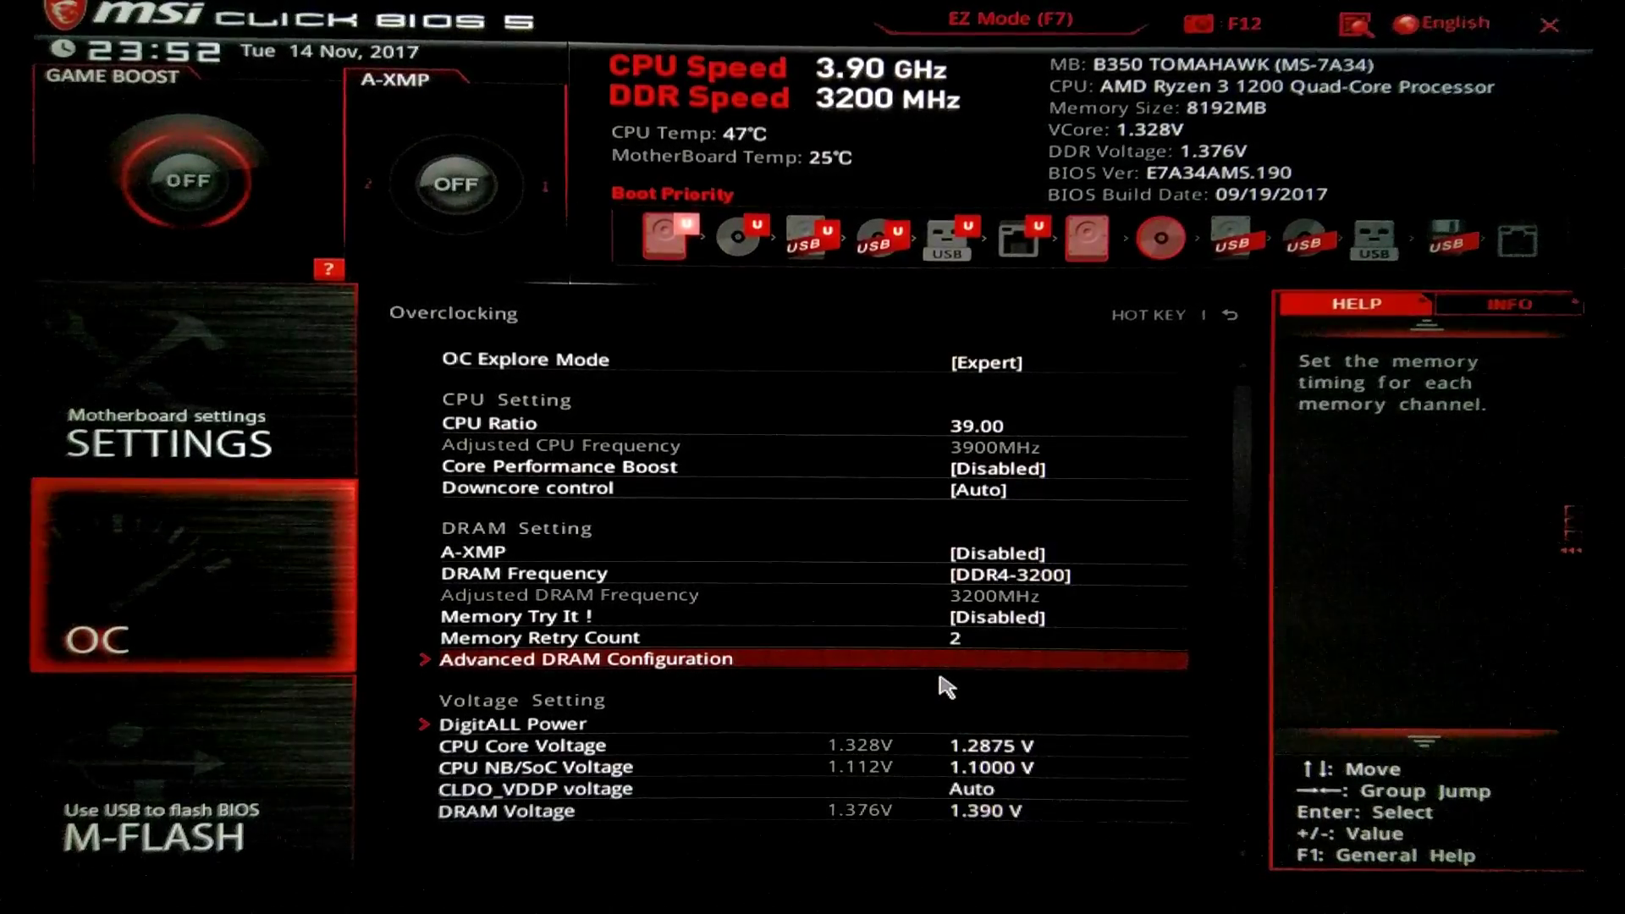
scroll(838, 698, down, 1)
click(558, 726)
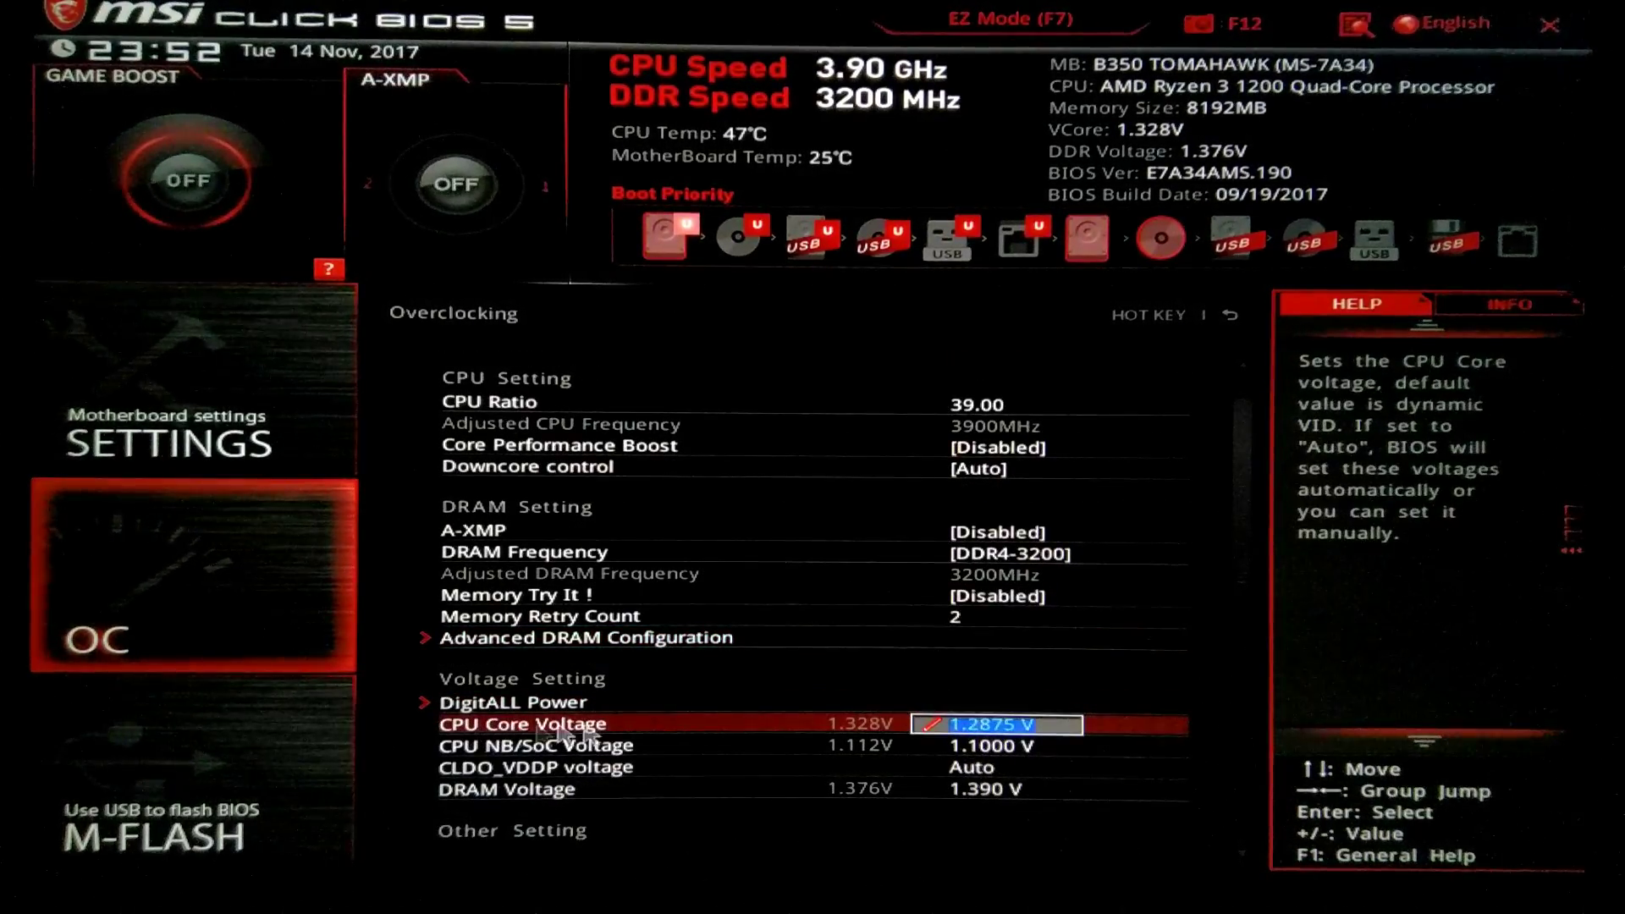
scroll(718, 735, down, 1)
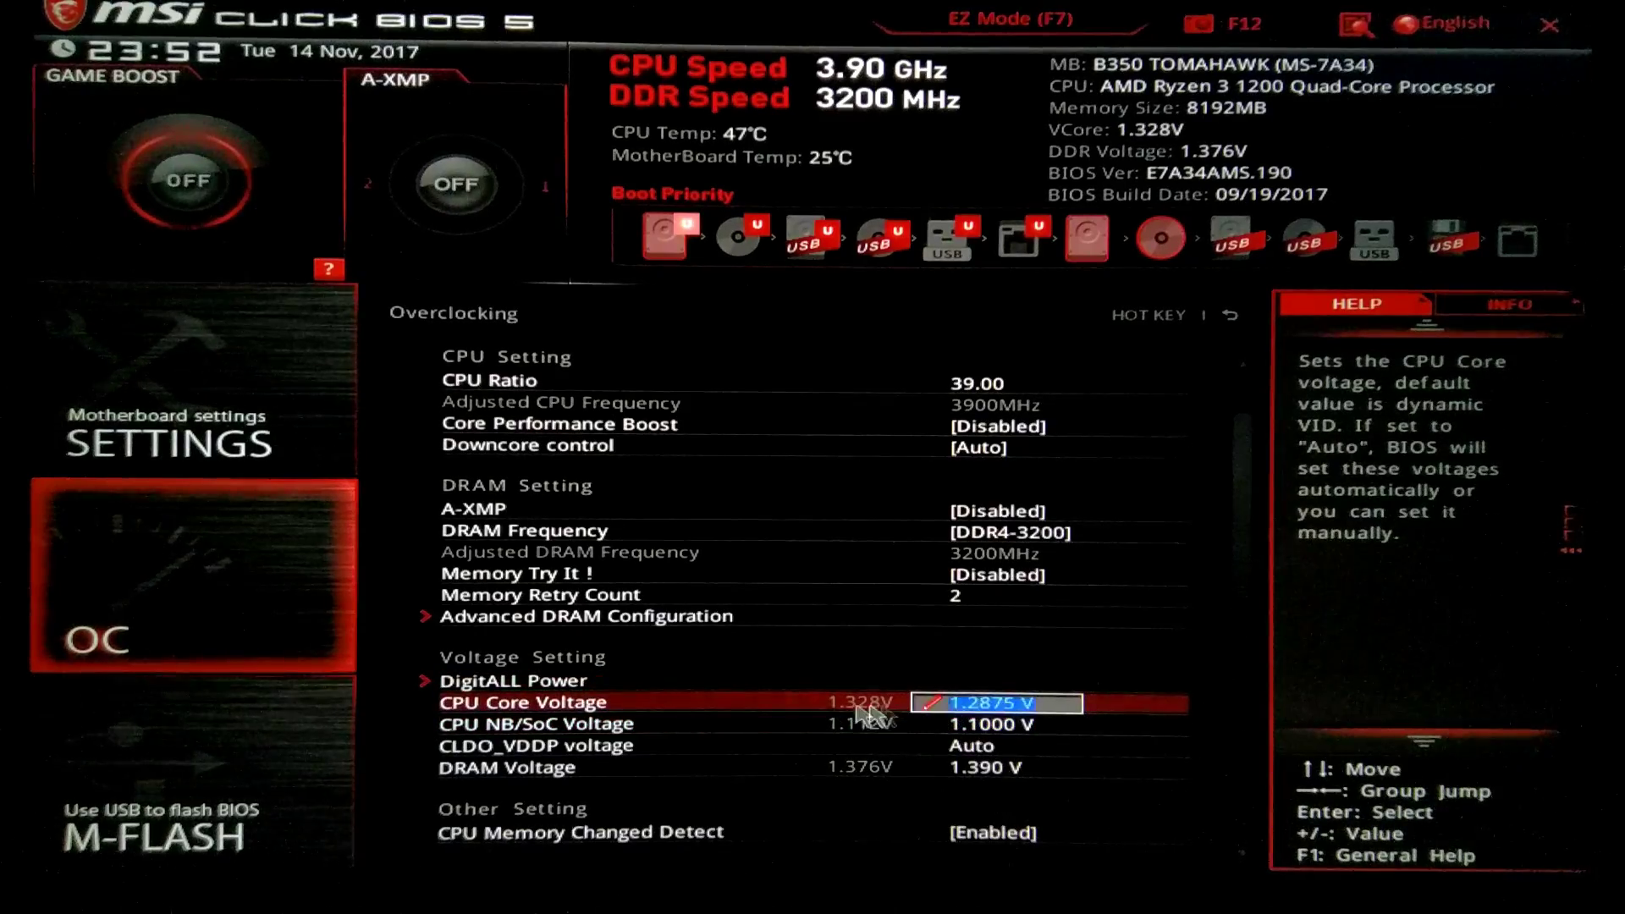
click(962, 724)
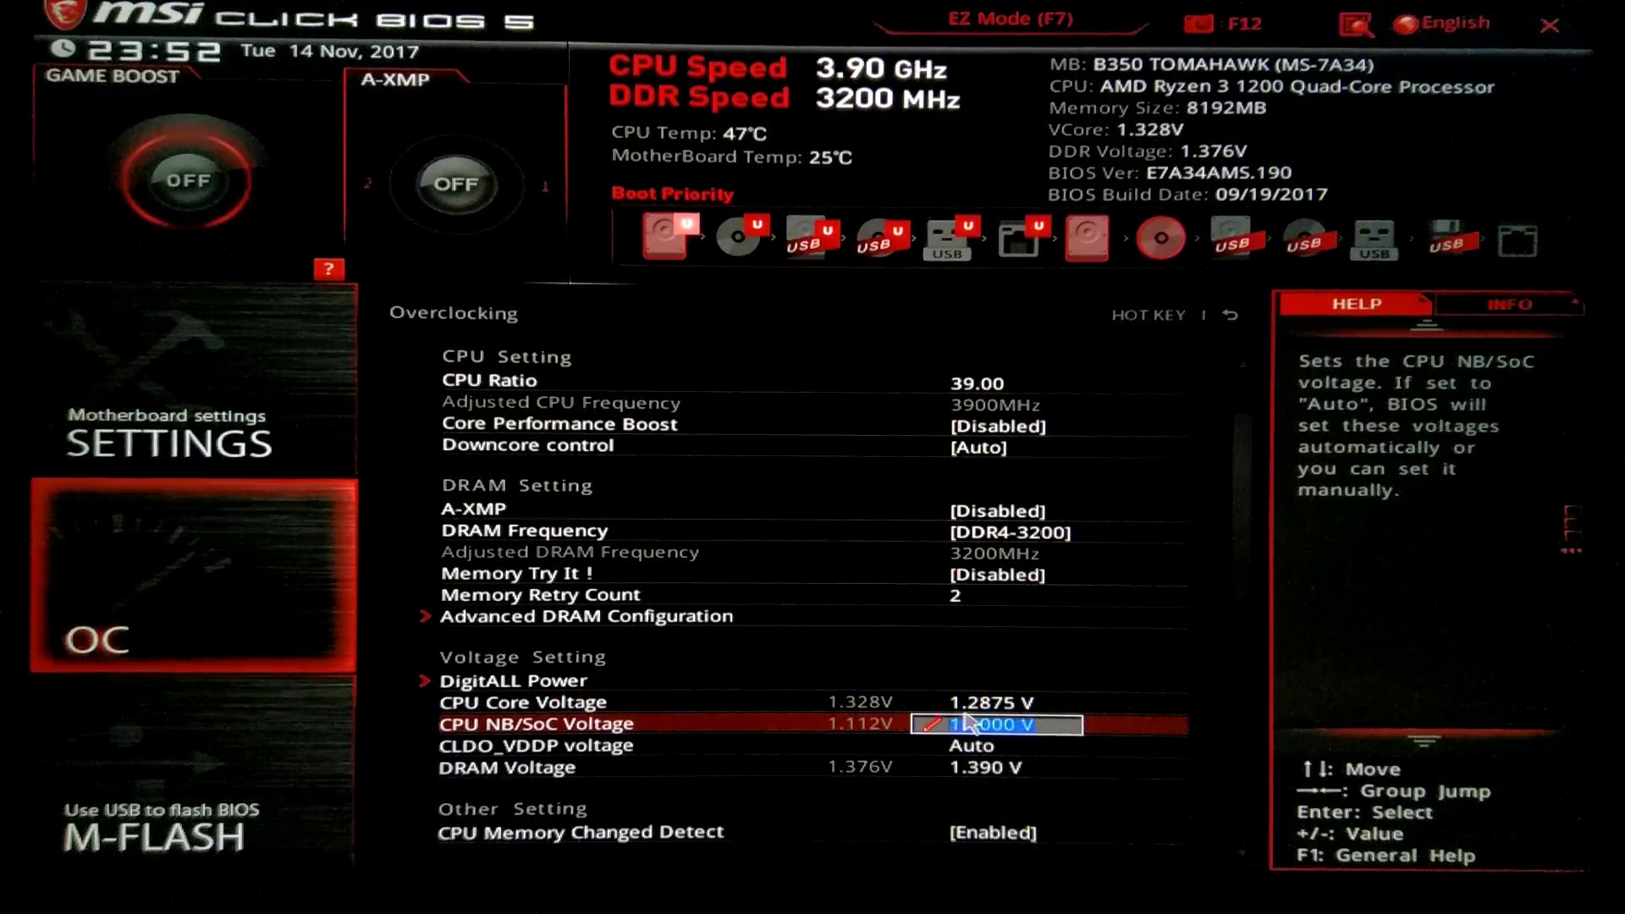
click(971, 709)
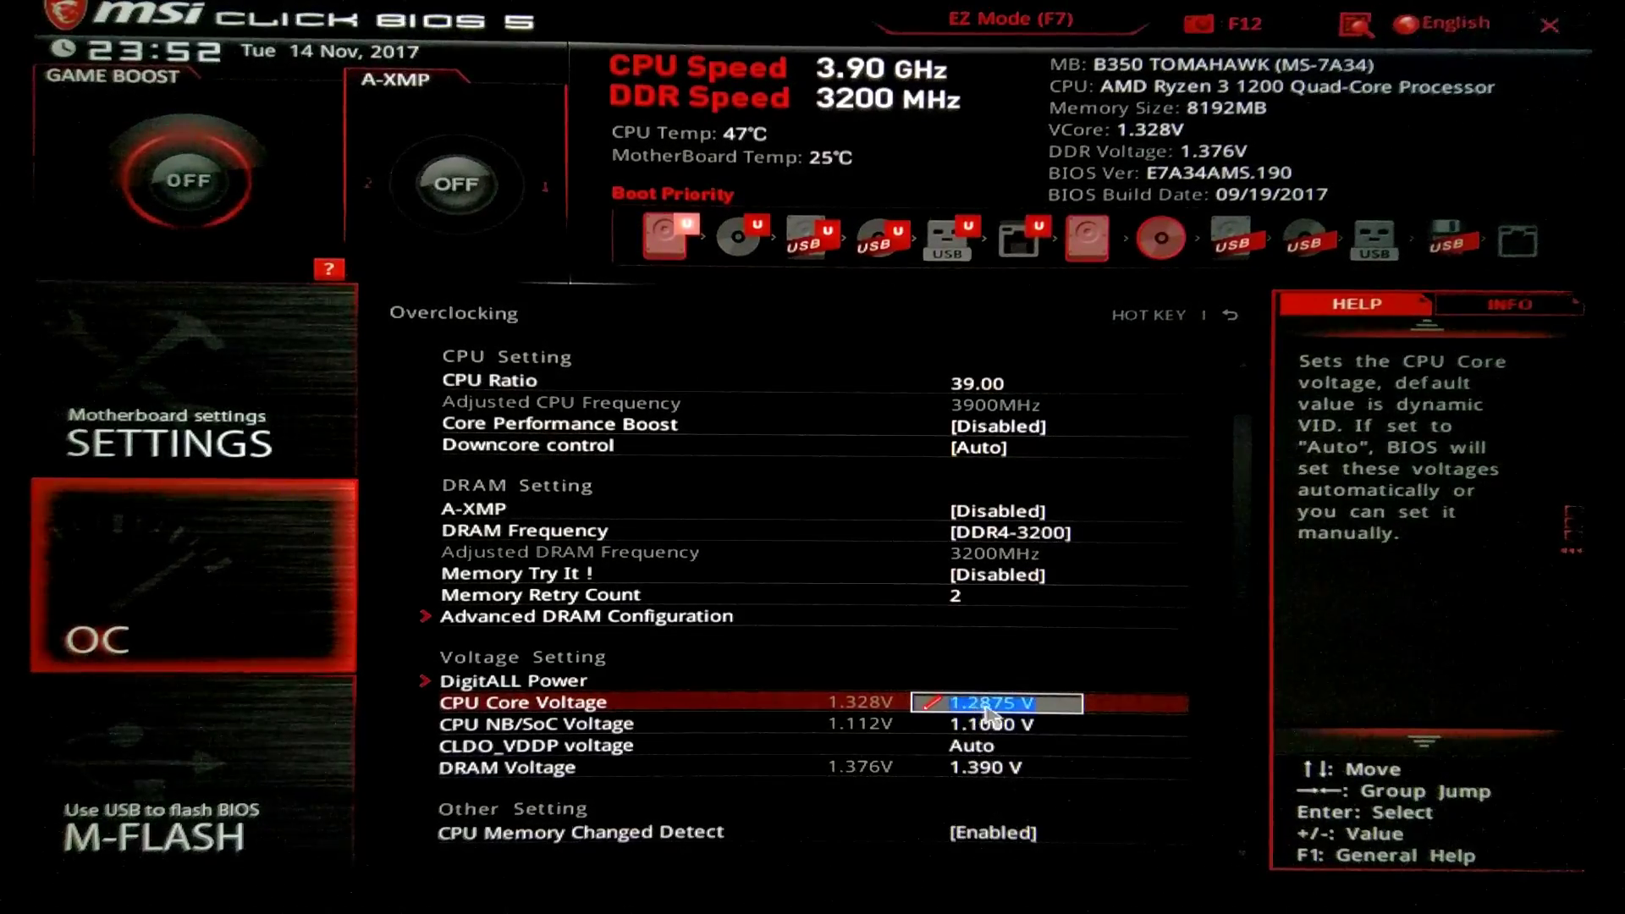
key(Return)
click(664, 726)
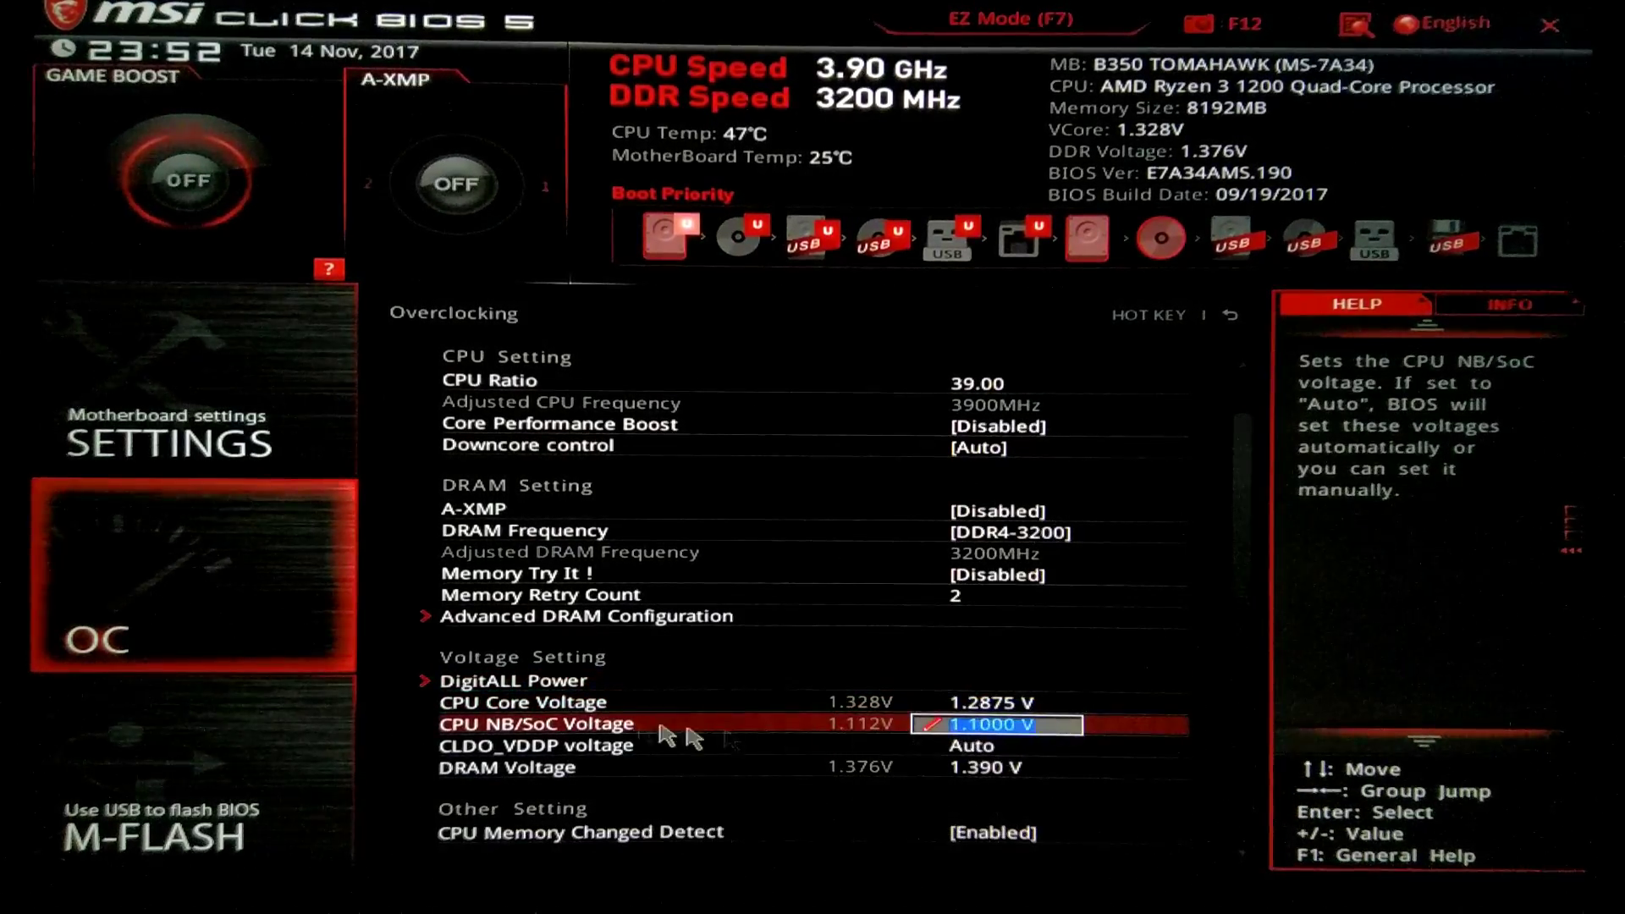
click(550, 685)
click(518, 686)
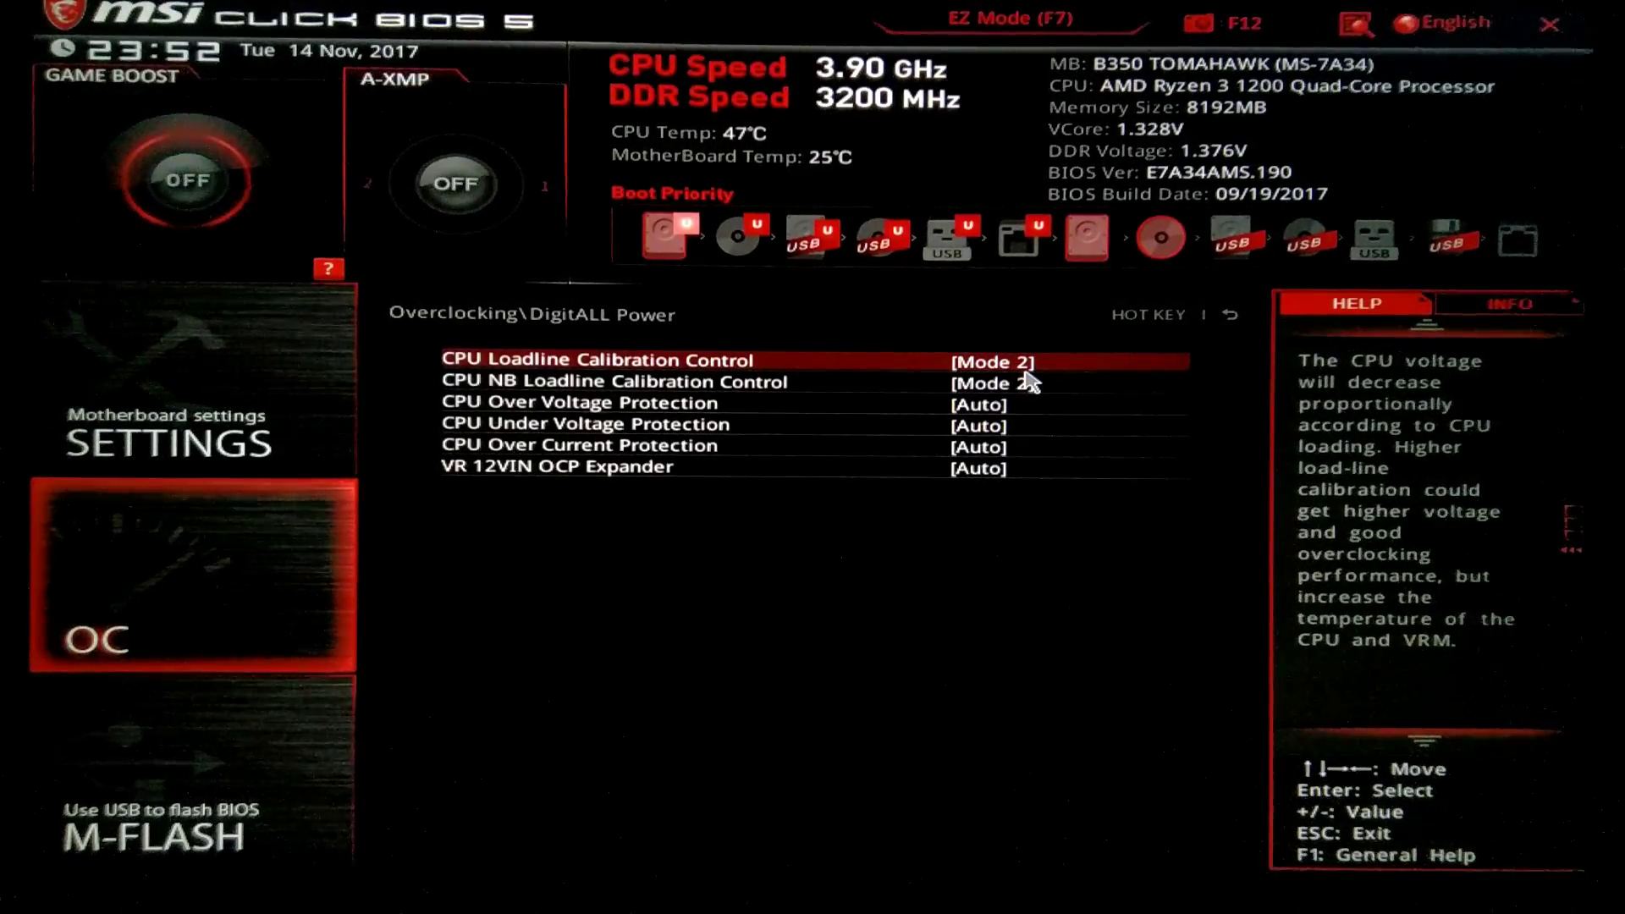
key(Escape)
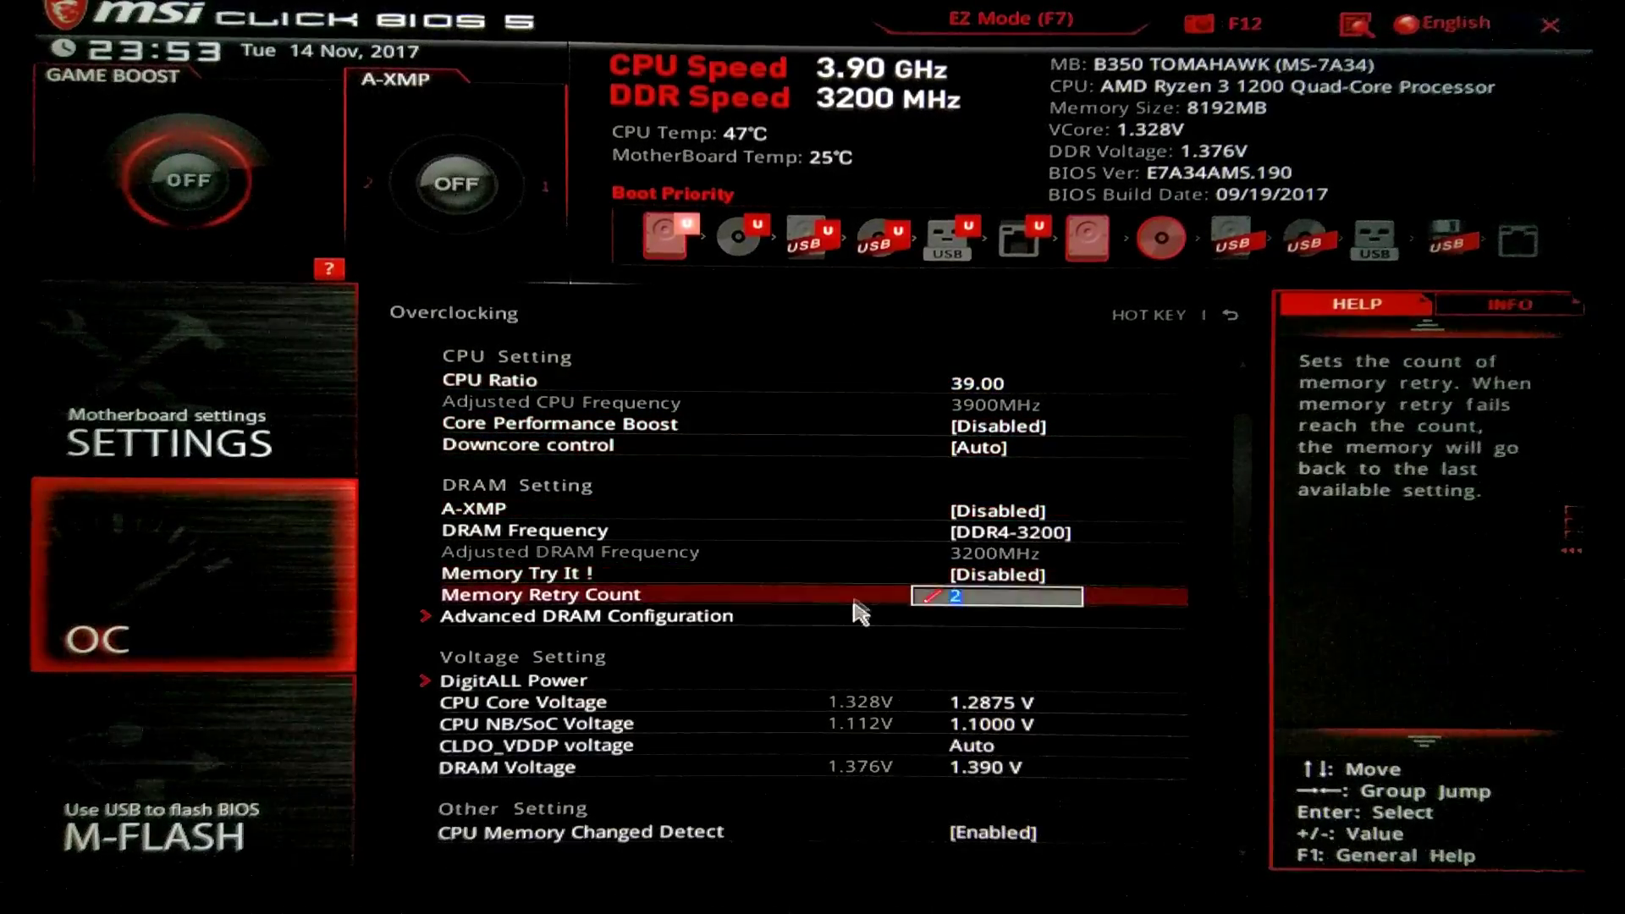
Review CPU Core Voltage, NB/SoC Voltage 1.1000 V and DRAM Voltage 1.390 V.
click(876, 701)
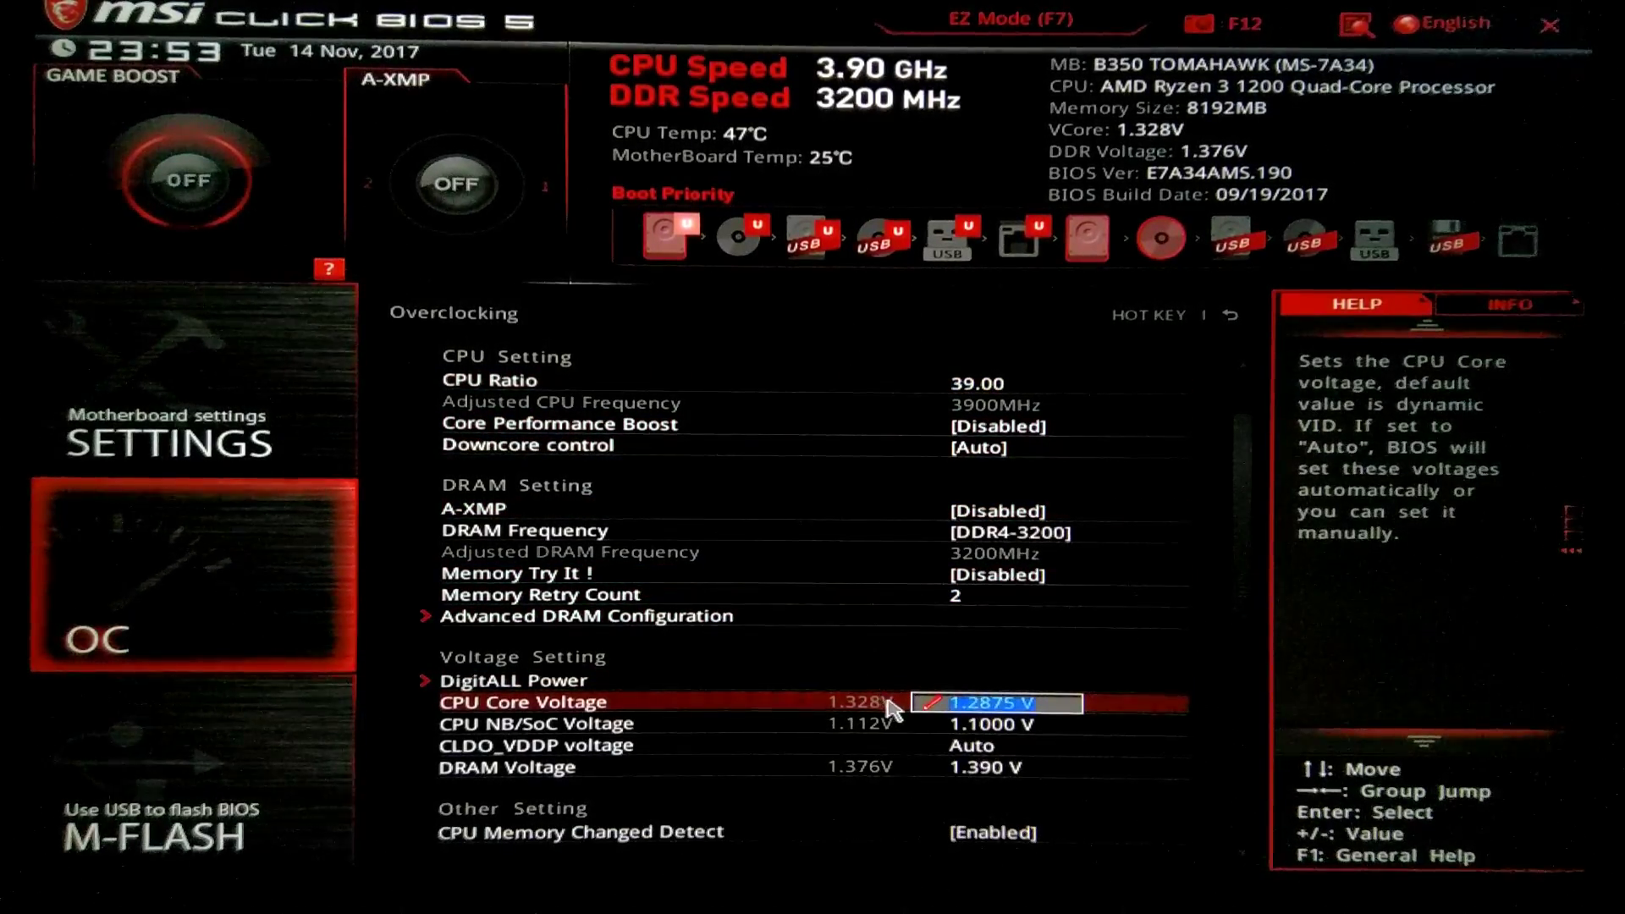
click(514, 728)
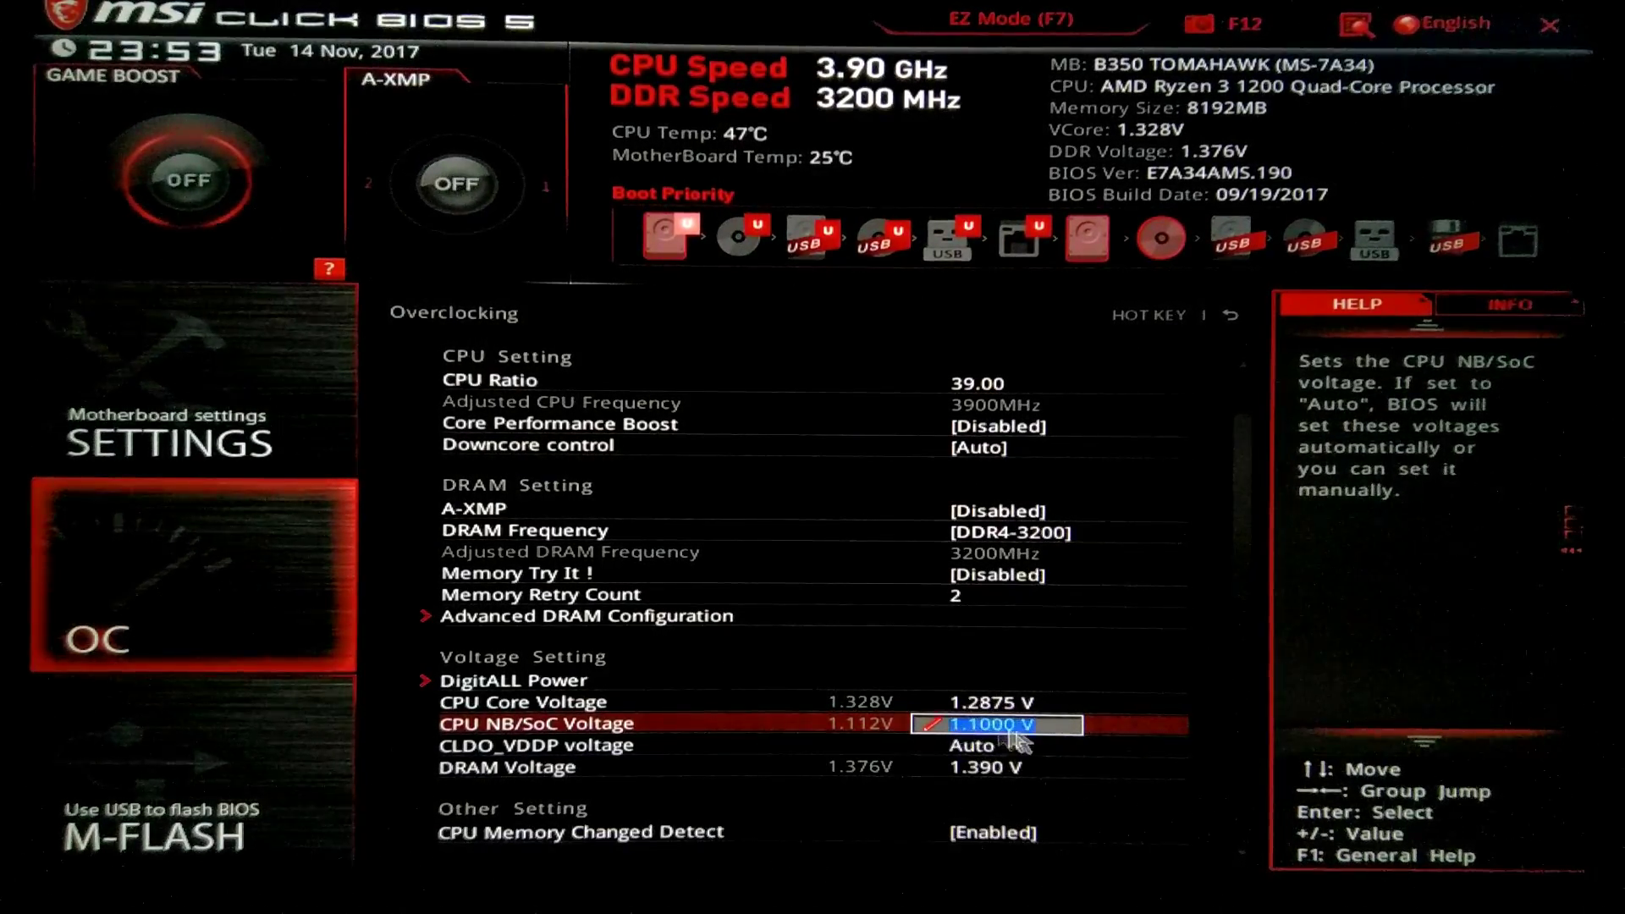
click(871, 767)
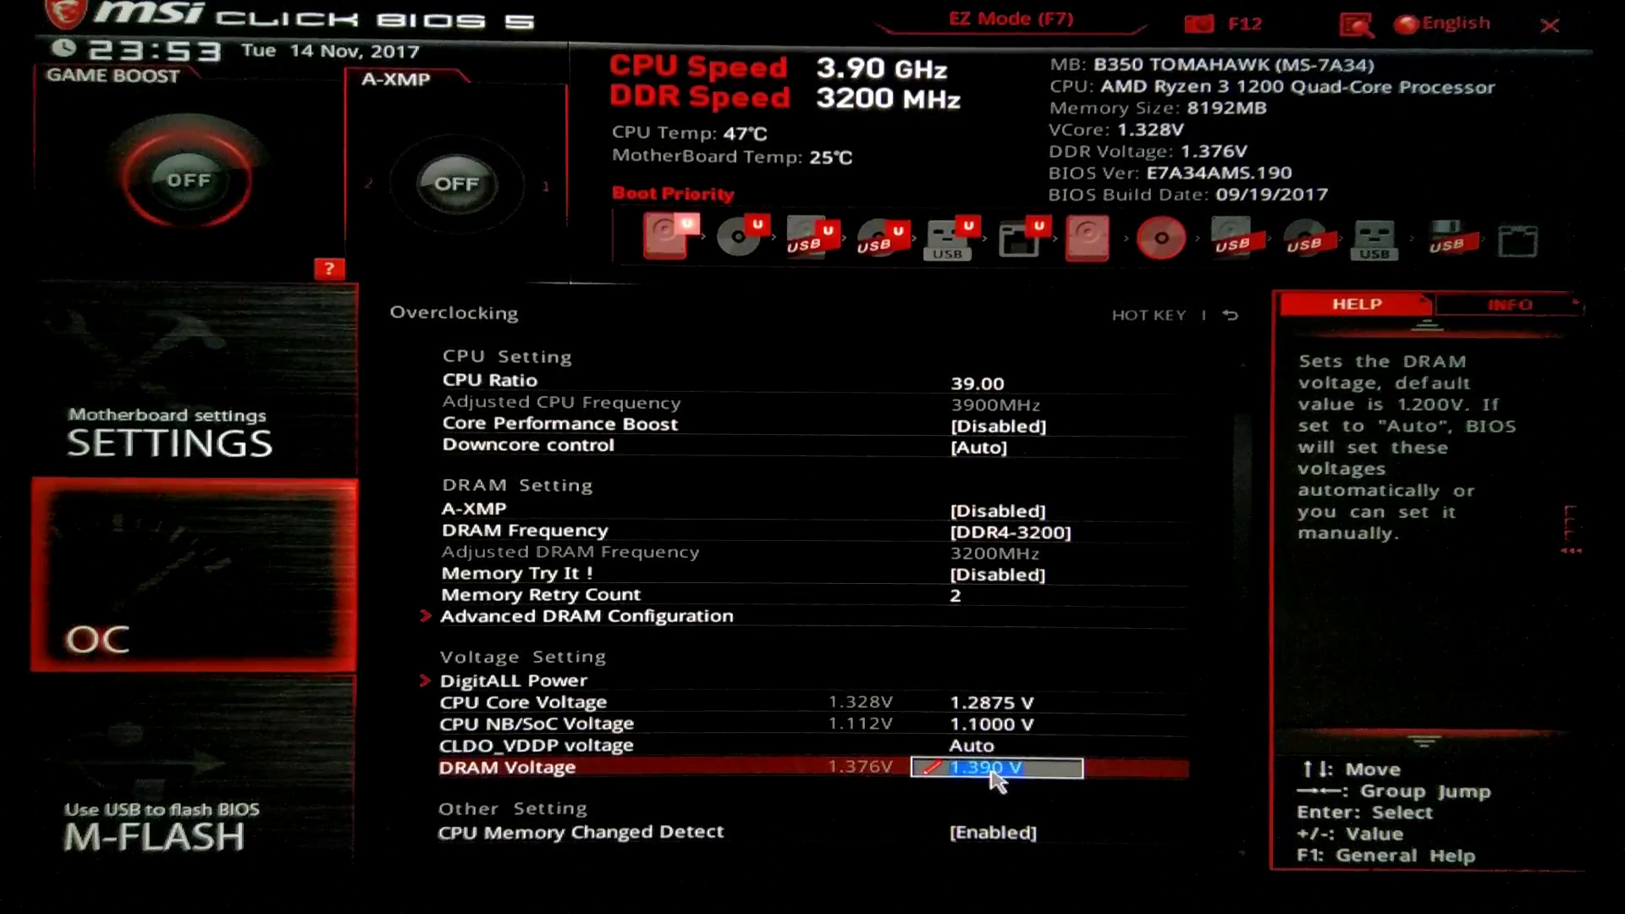
Scroll down the Overclocking page and enter the CPU Features submenu.
scroll(1026, 783, down, 1)
scroll(1026, 783, down, 1)
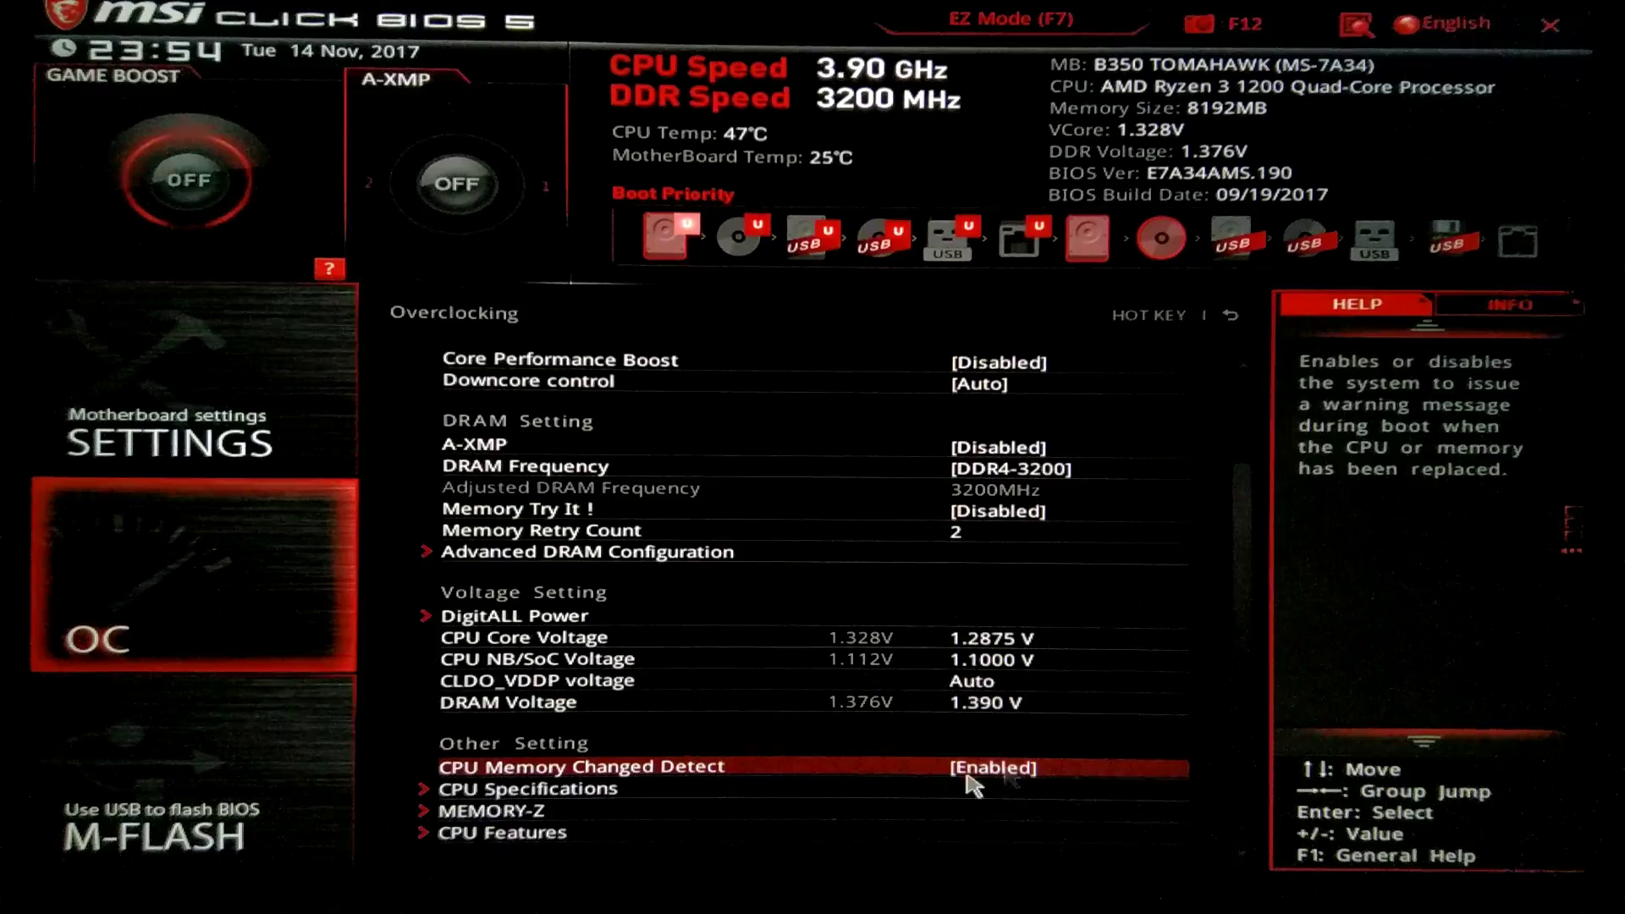
click(518, 837)
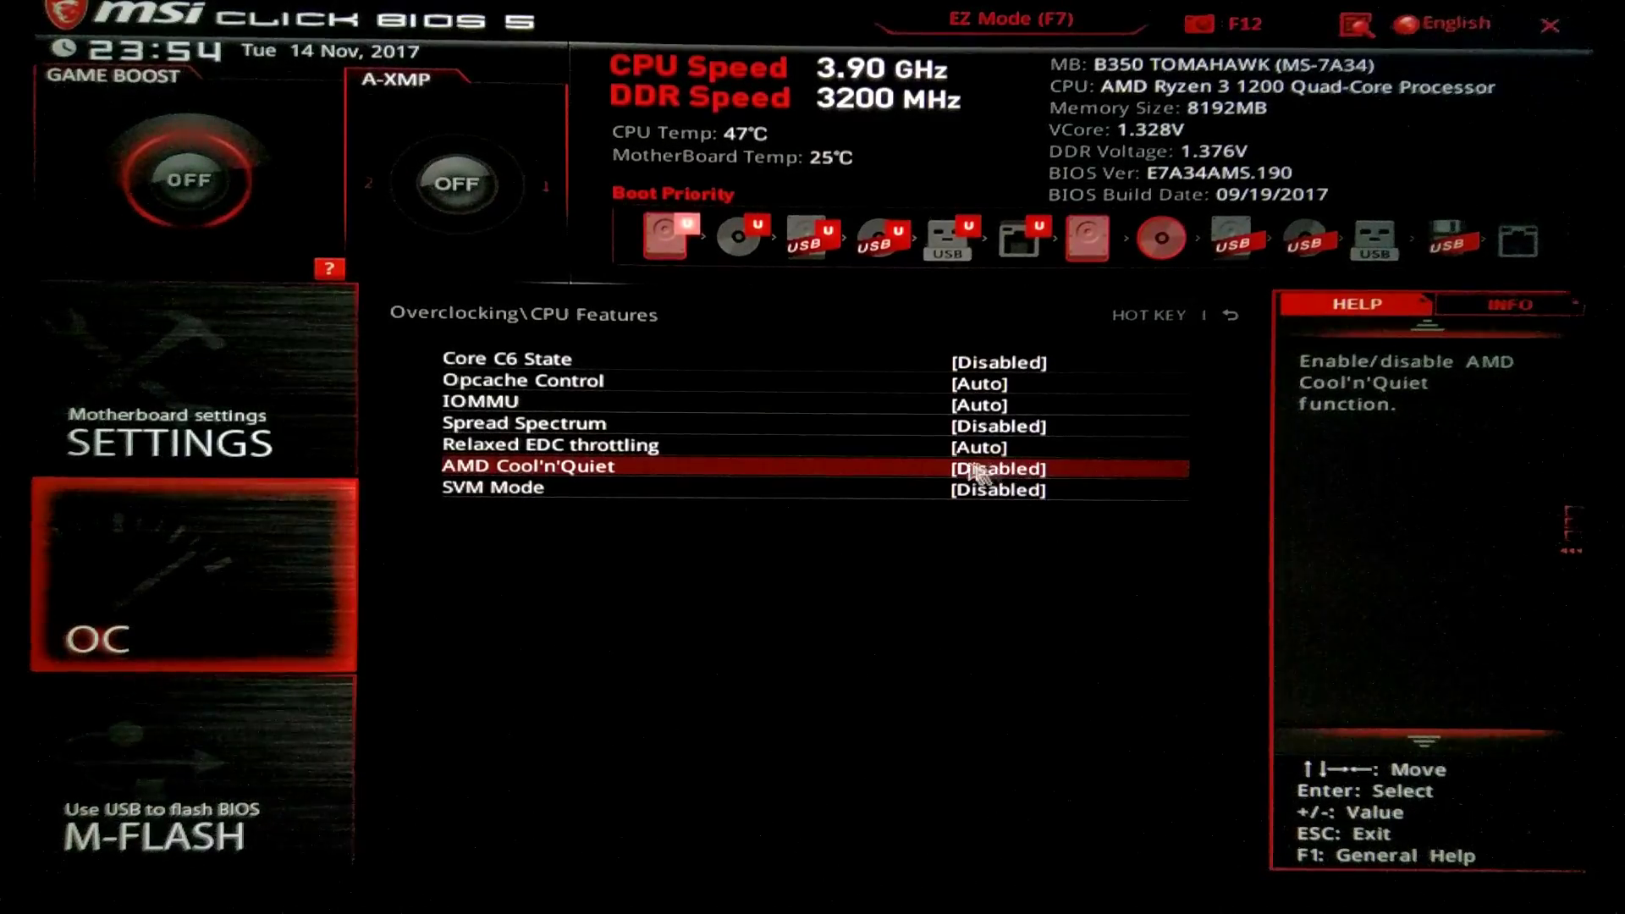
Leave CPU Features with Esc and return to the main Overclocking page.
key(Escape)
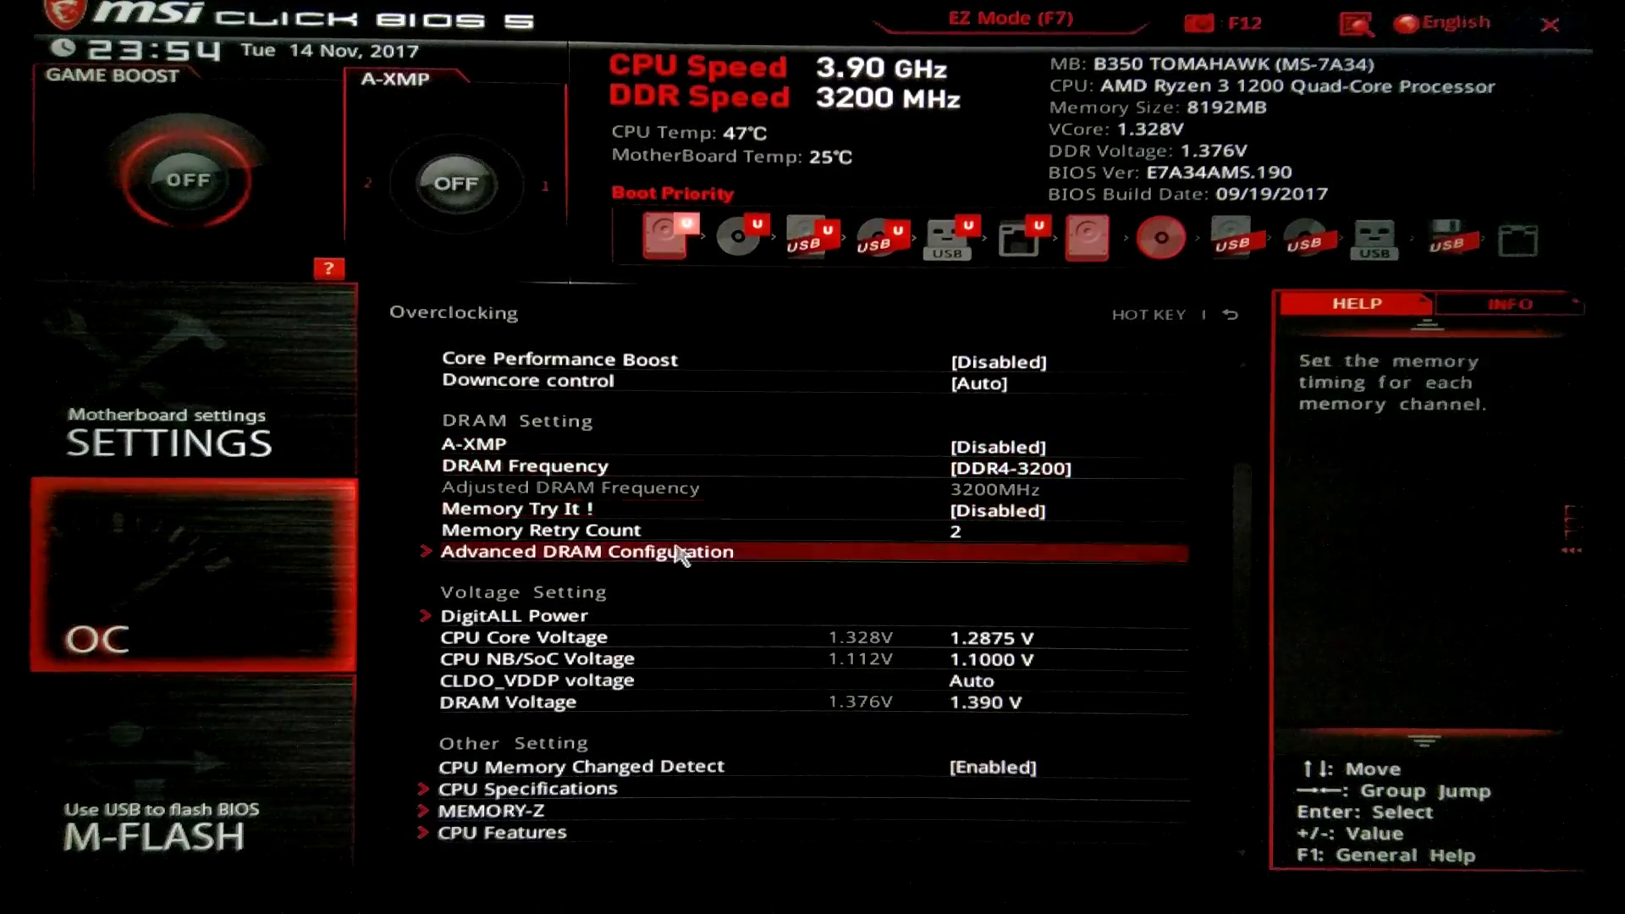
click(682, 555)
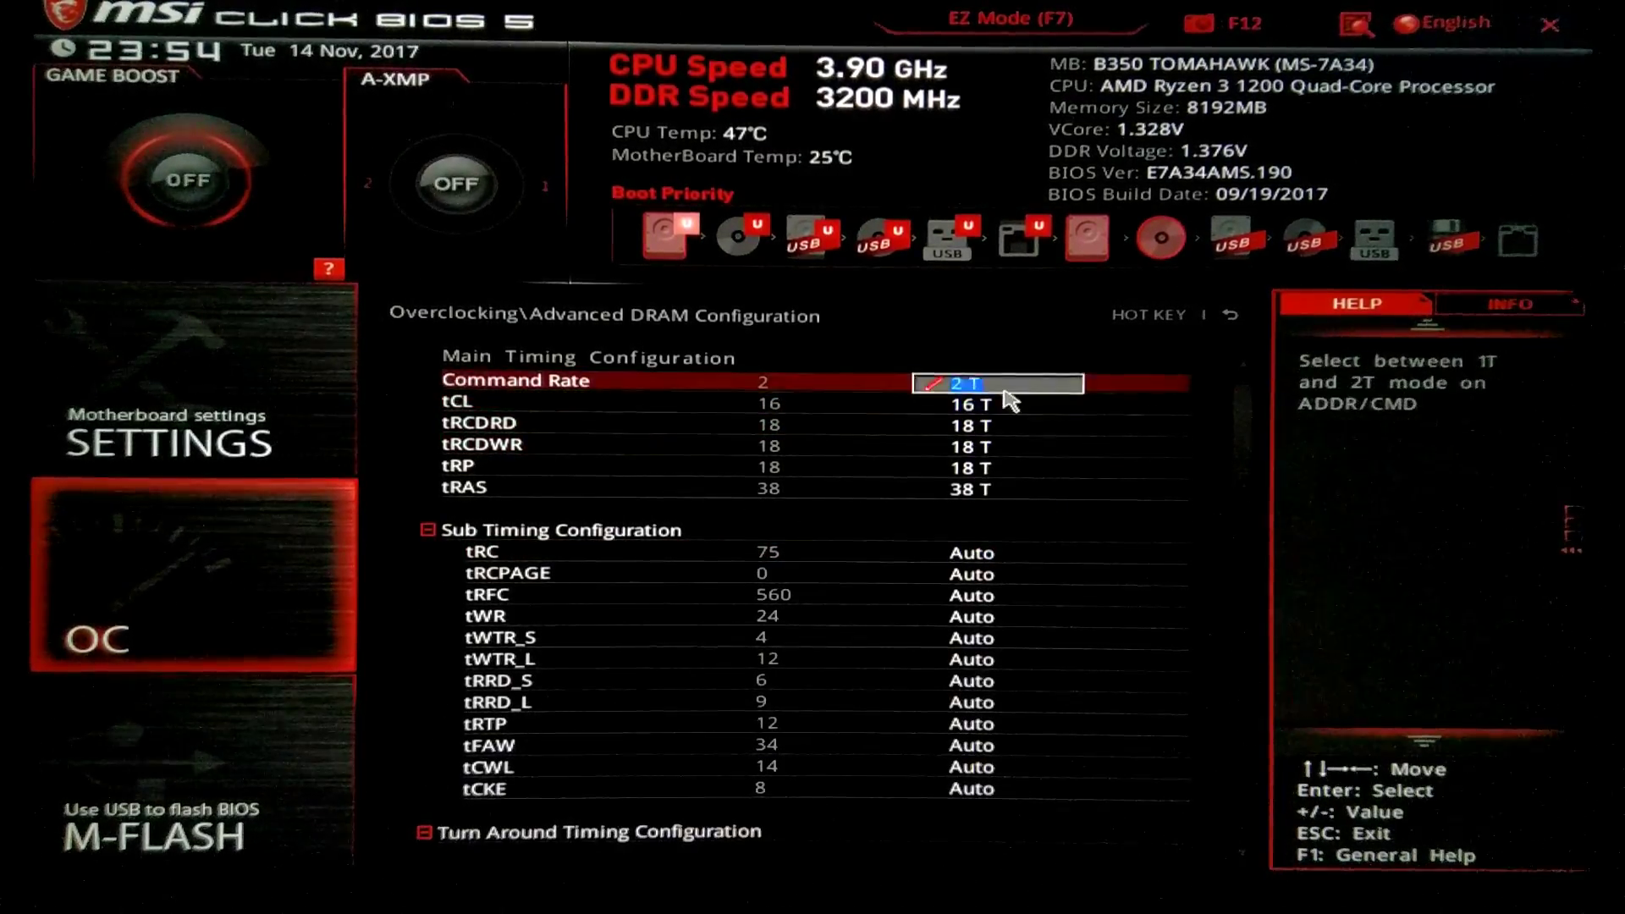
scroll(974, 620, down, 2)
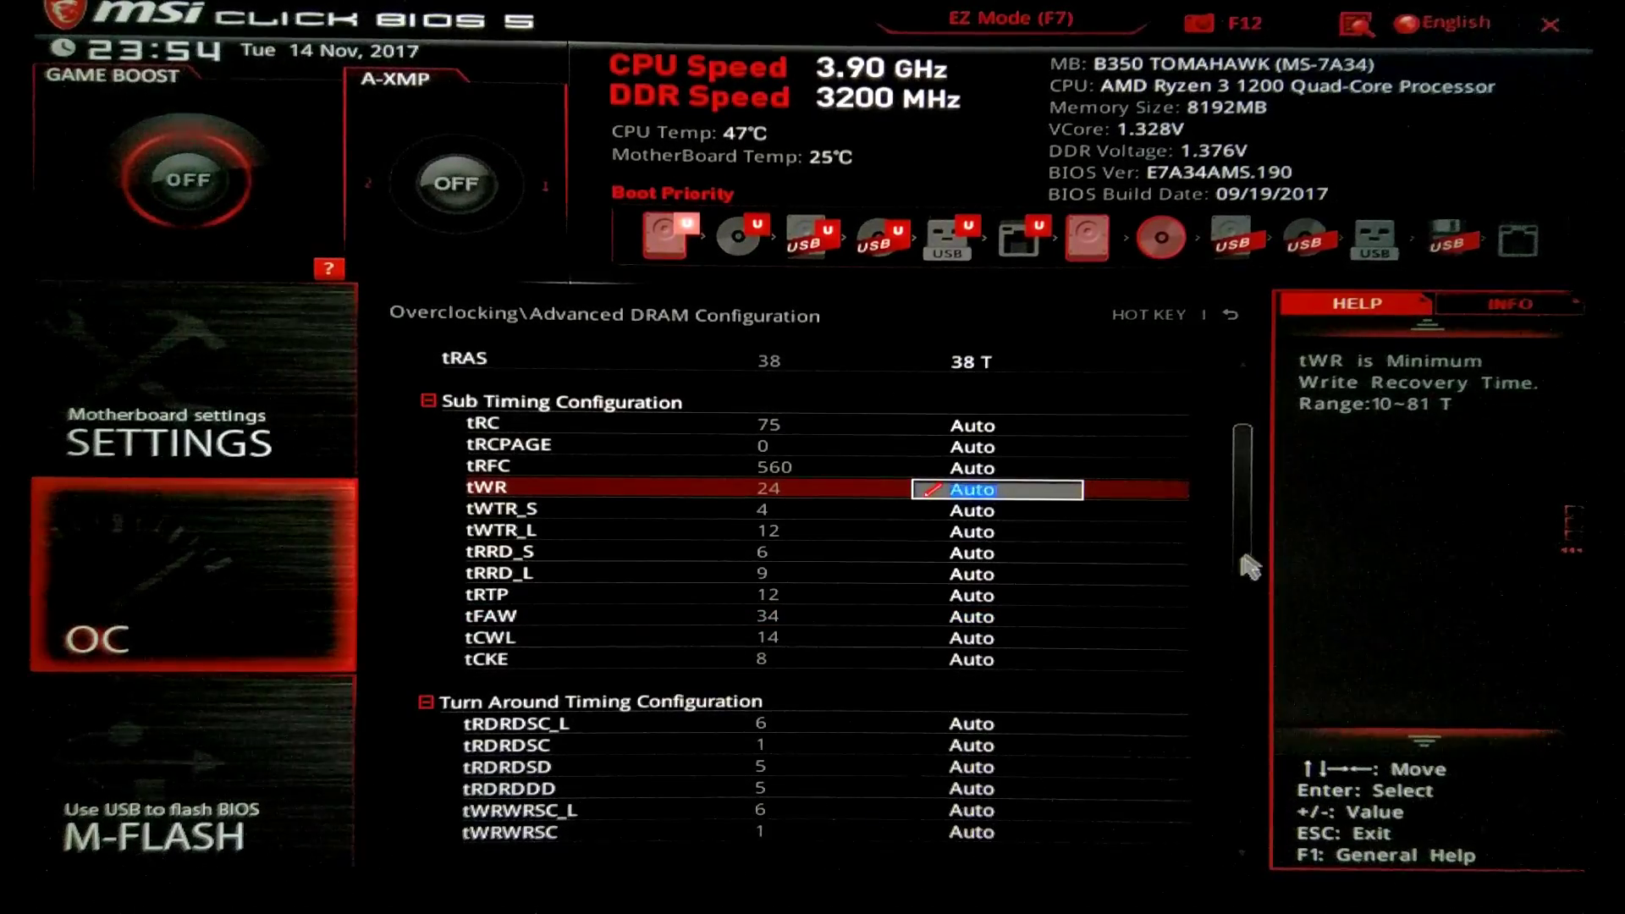
drag(1245, 563, 1238, 687)
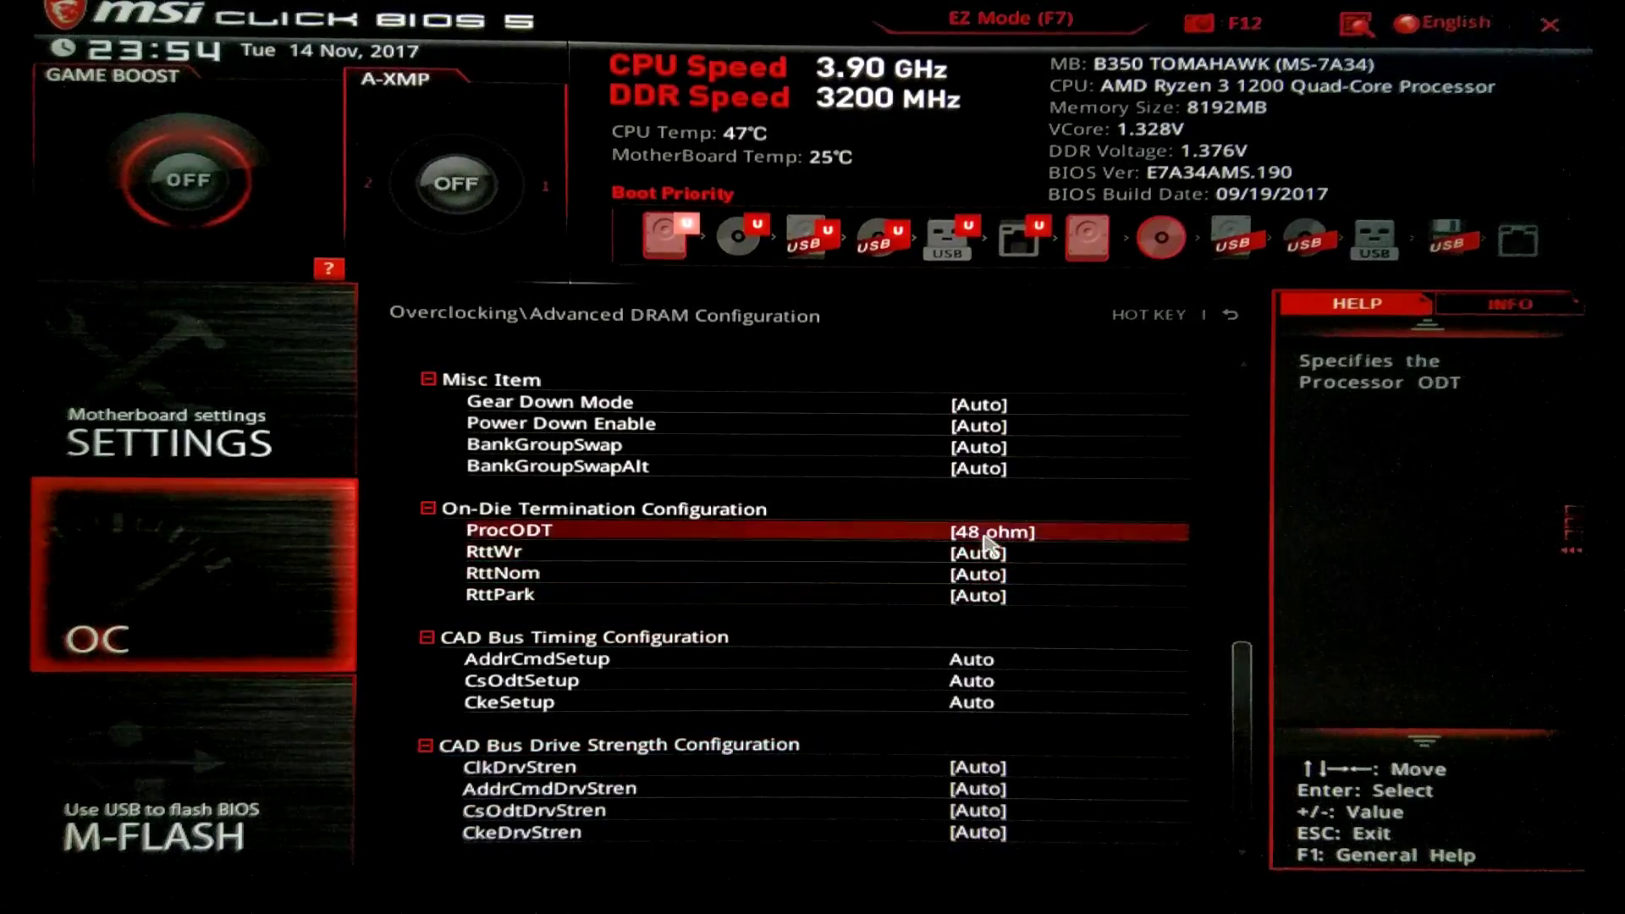
key(Escape)
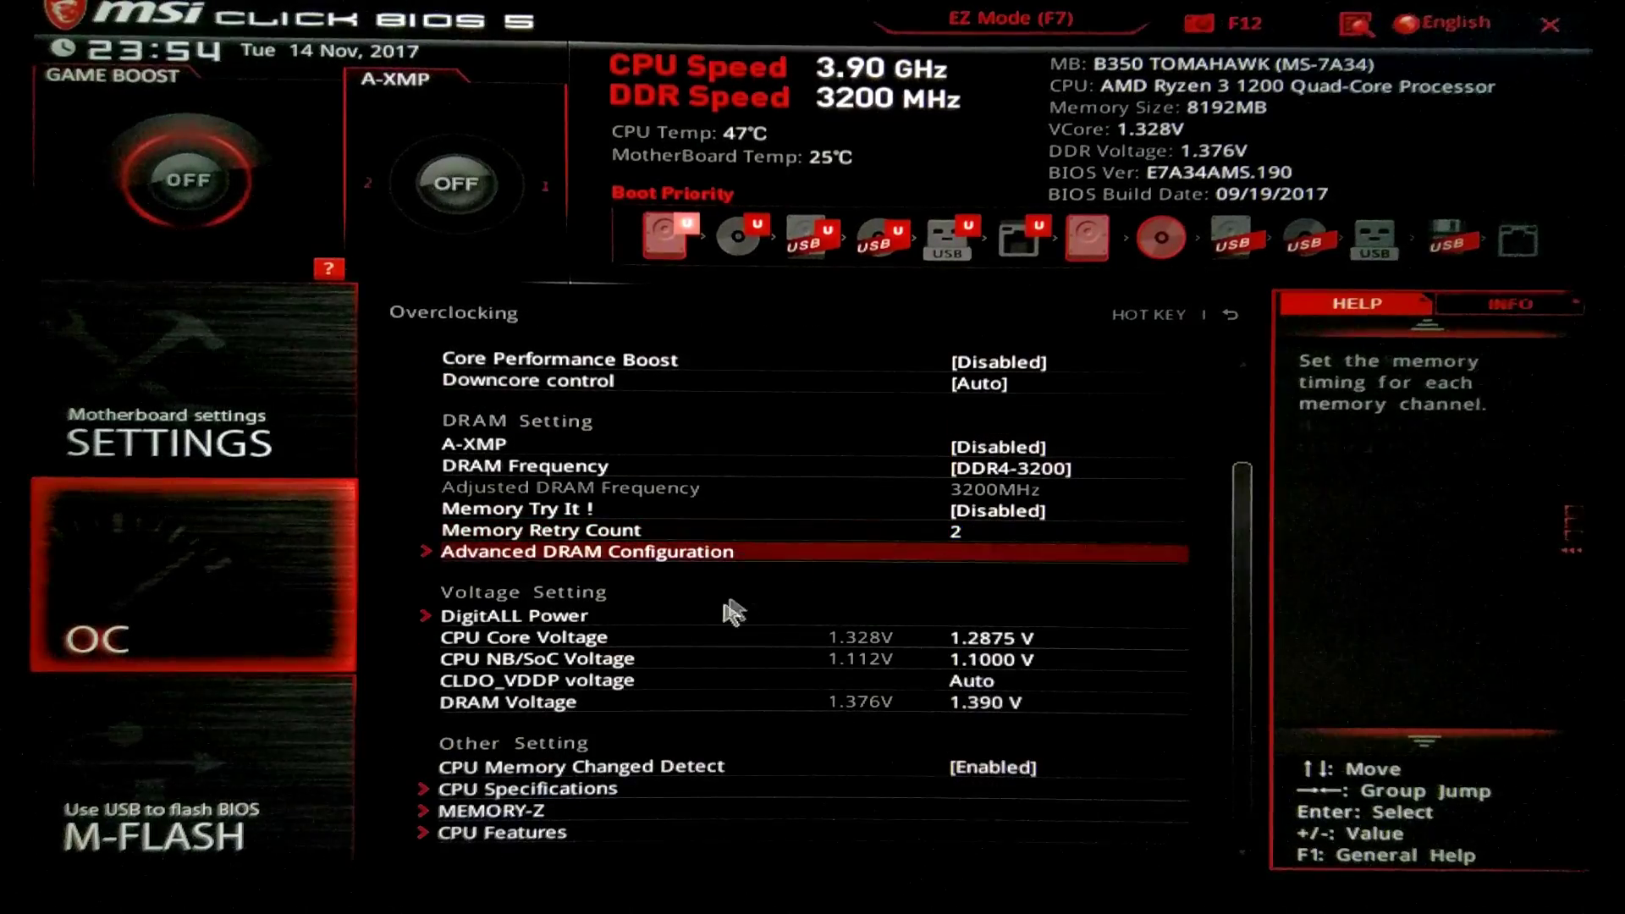
click(1016, 640)
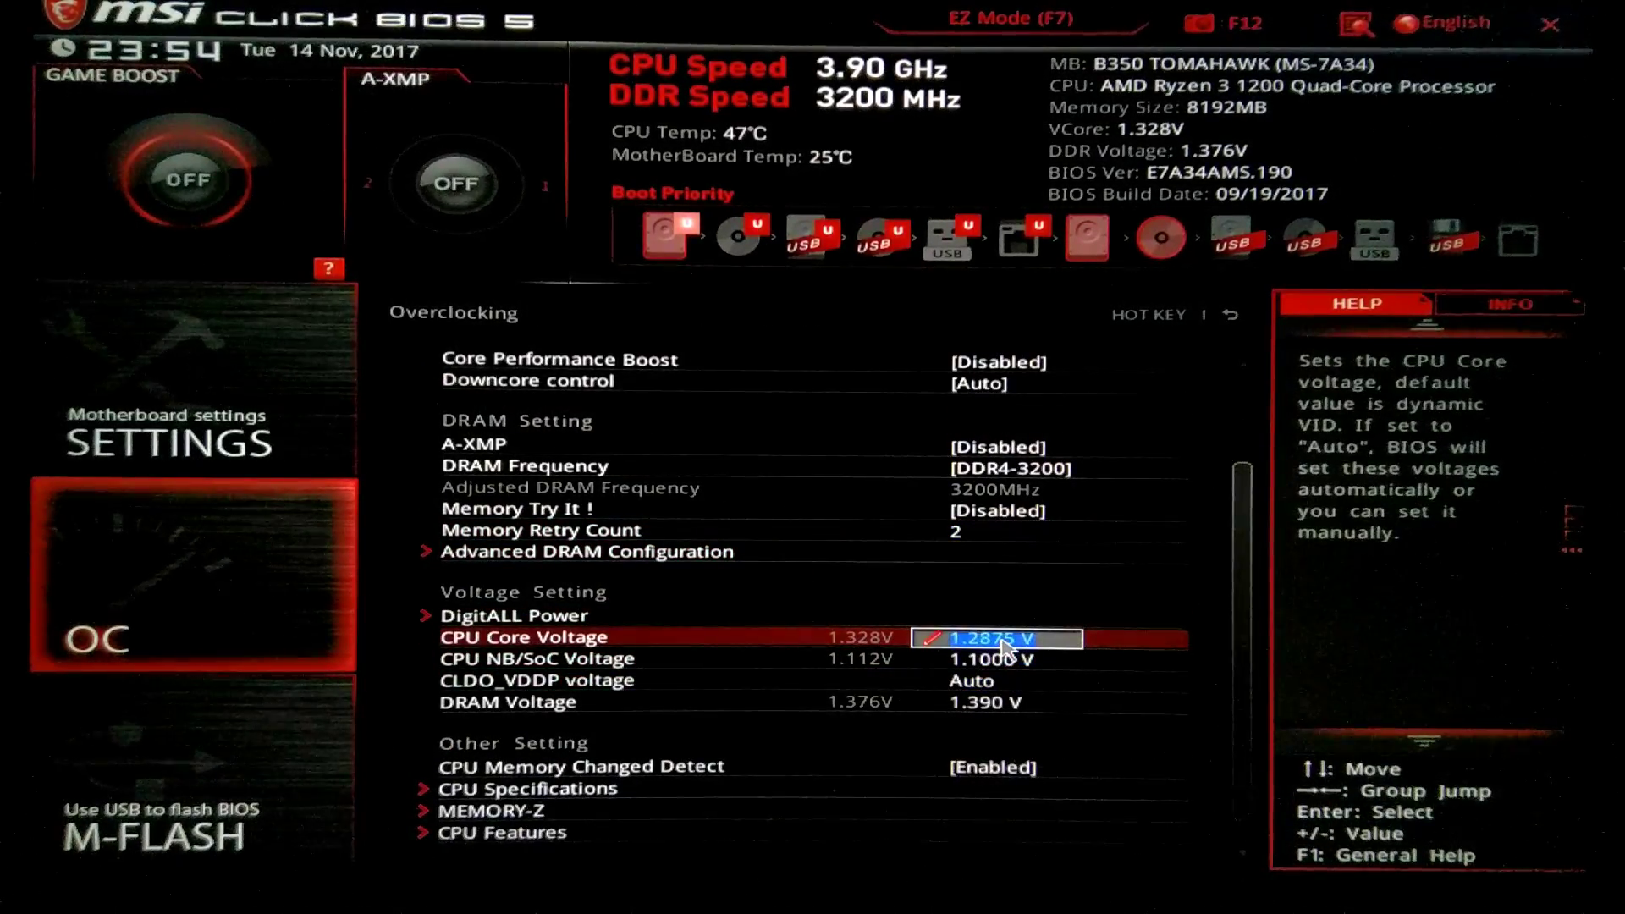